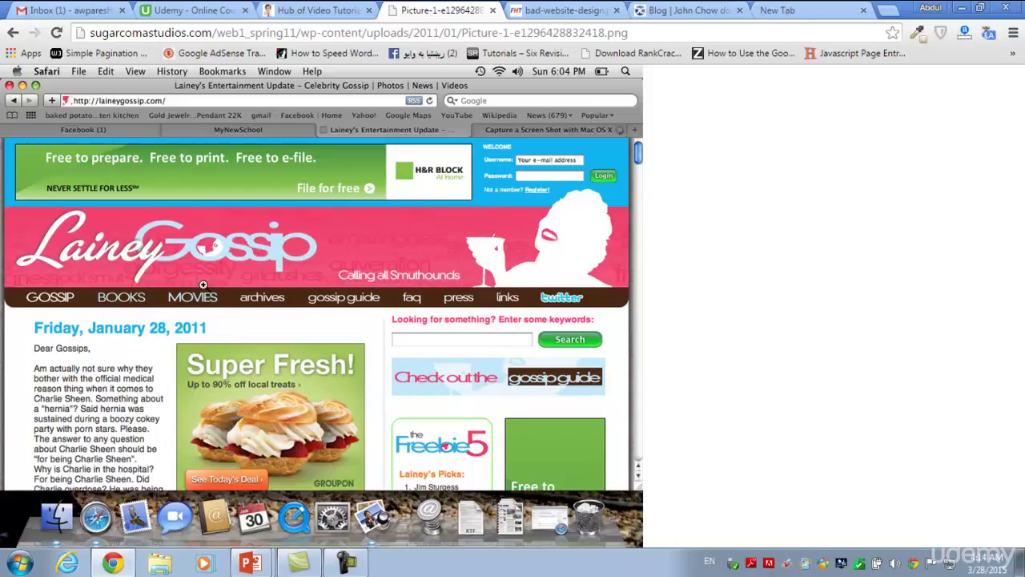
Step: Compare the page design of the bad-website-design example picture with the layout of the onlinetuting.com home page
click(564, 10)
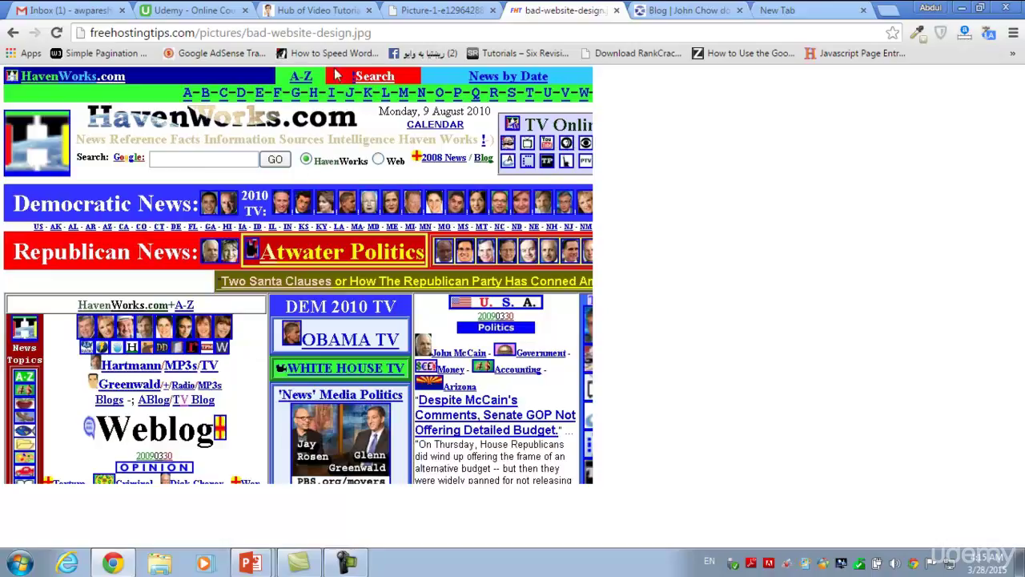
click(336, 8)
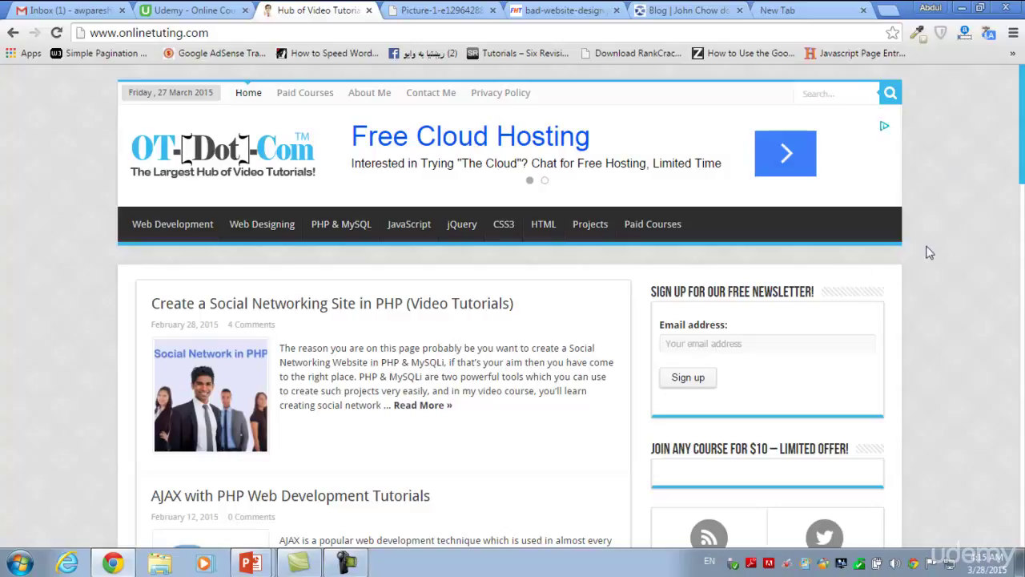
scroll(1022, 164, down, 1)
scroll(1022, 164, up, 1)
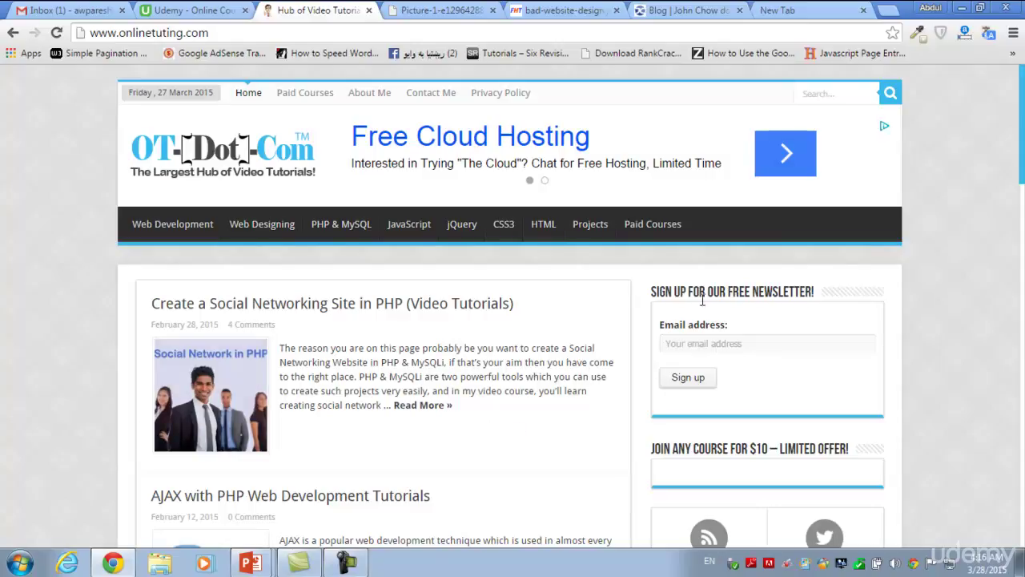
mouse_move(1023, 154)
mouse_down()
mouse_move(1023, 449)
mouse_move(1022, 156)
mouse_up()
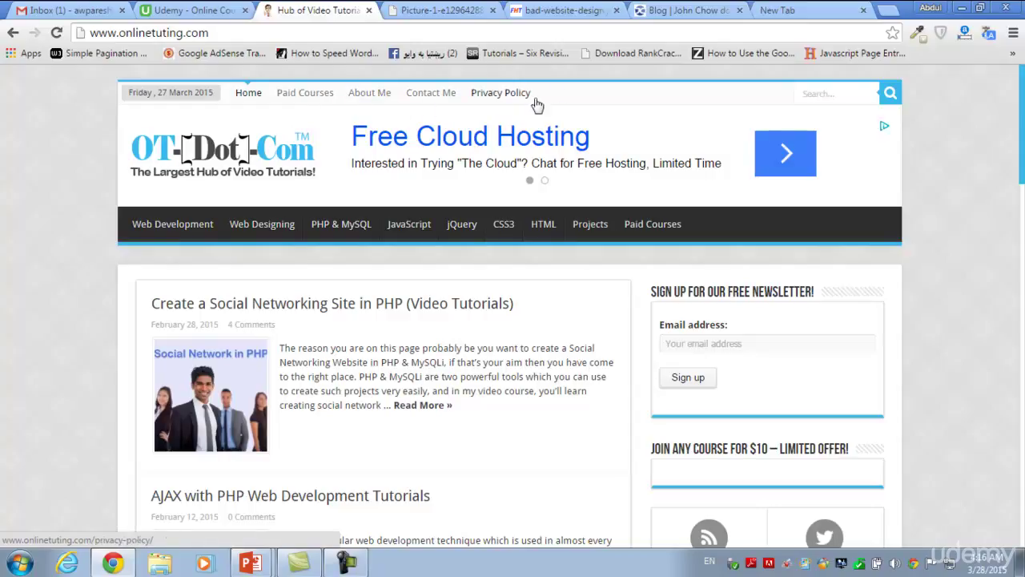
mouse_move(1022, 160)
mouse_down()
mouse_move(1022, 204)
mouse_move(1021, 161)
mouse_up()
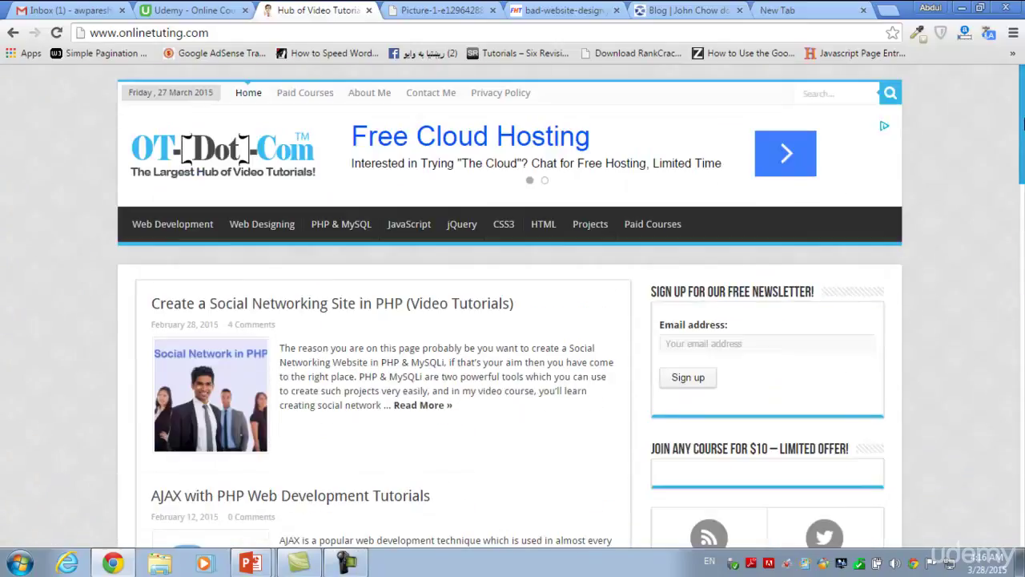
Step: Check how the onlinetuting.com home page adapts to a small restored browser window, and maximize the window again
click(979, 7)
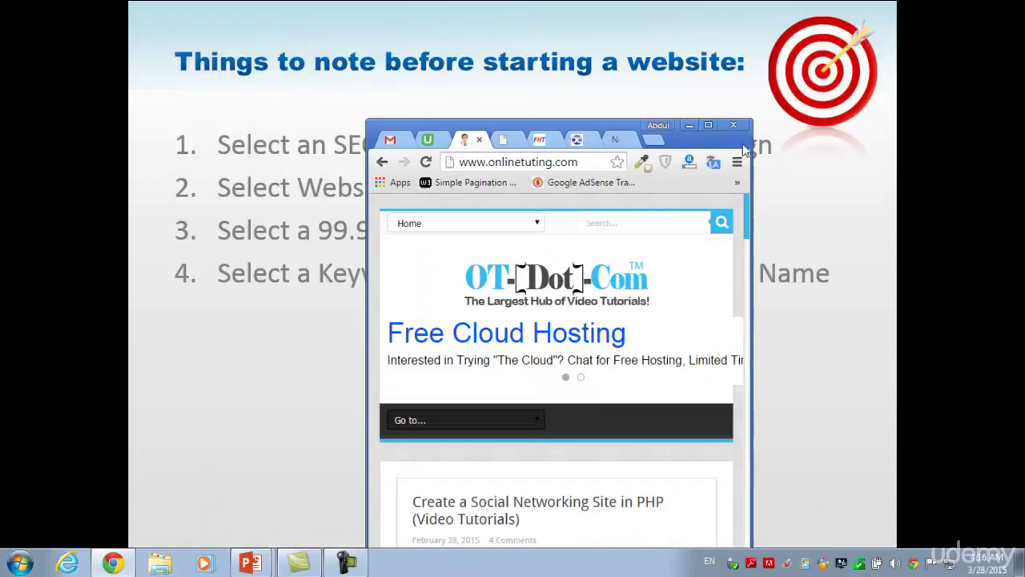
drag(617, 122, 521, 40)
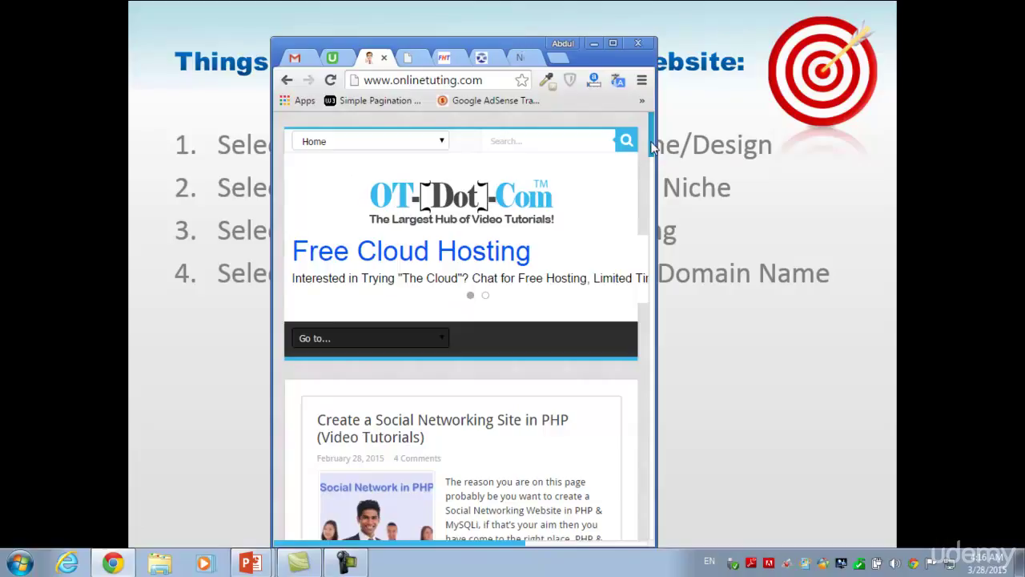
mouse_move(653, 144)
mouse_down()
mouse_move(640, 512)
mouse_move(649, 134)
mouse_up()
click(613, 42)
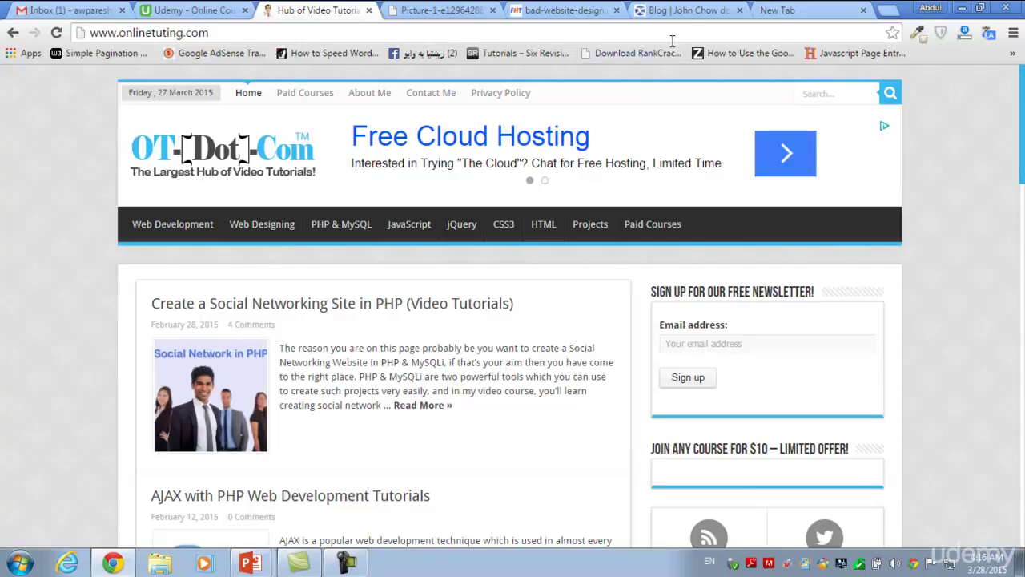
Step: Search Google for "cricket news" in the empty browser tab
click(800, 11)
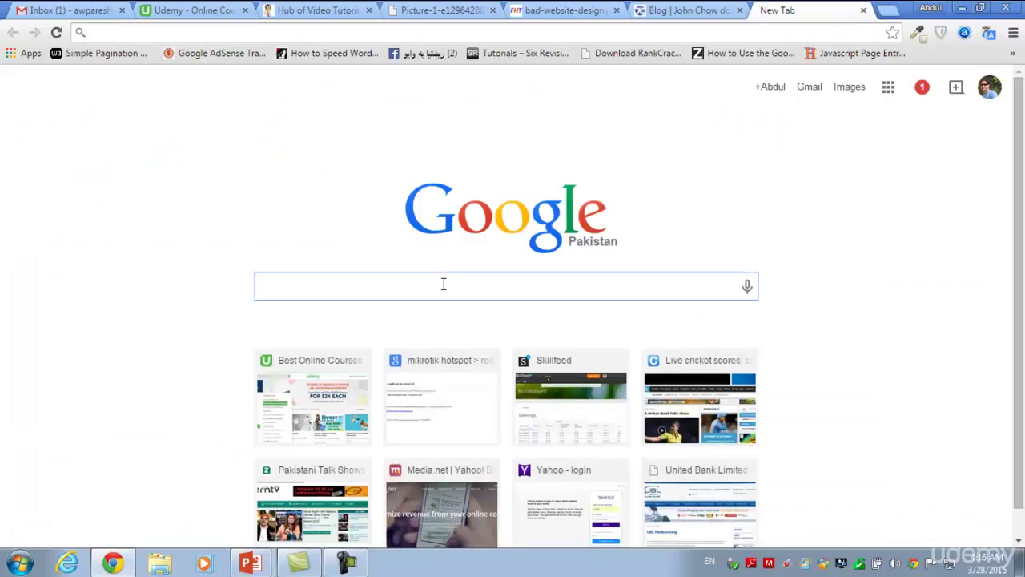
text(crice)
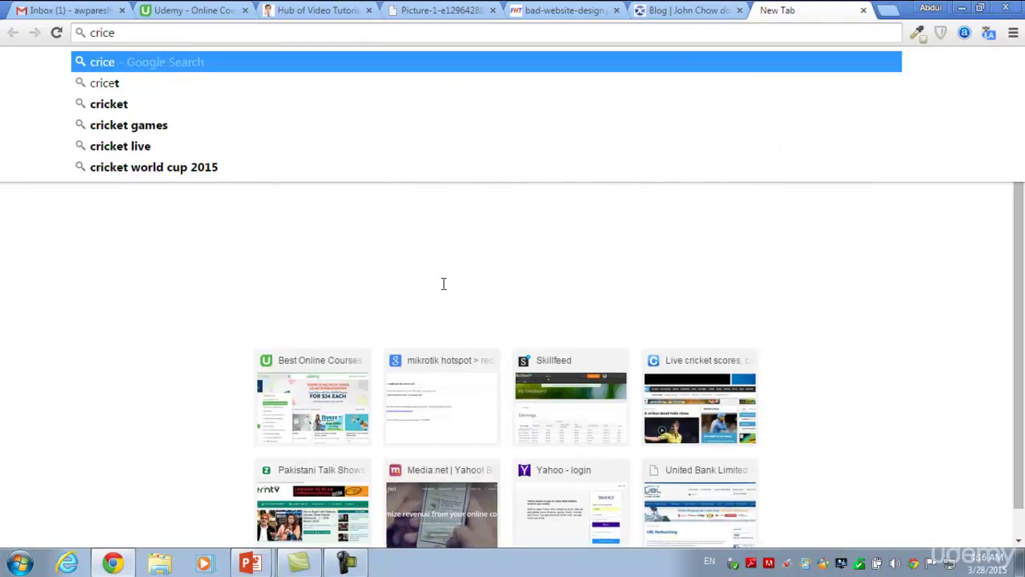
text(i)
key(BackSpace)
key(BackSpace)
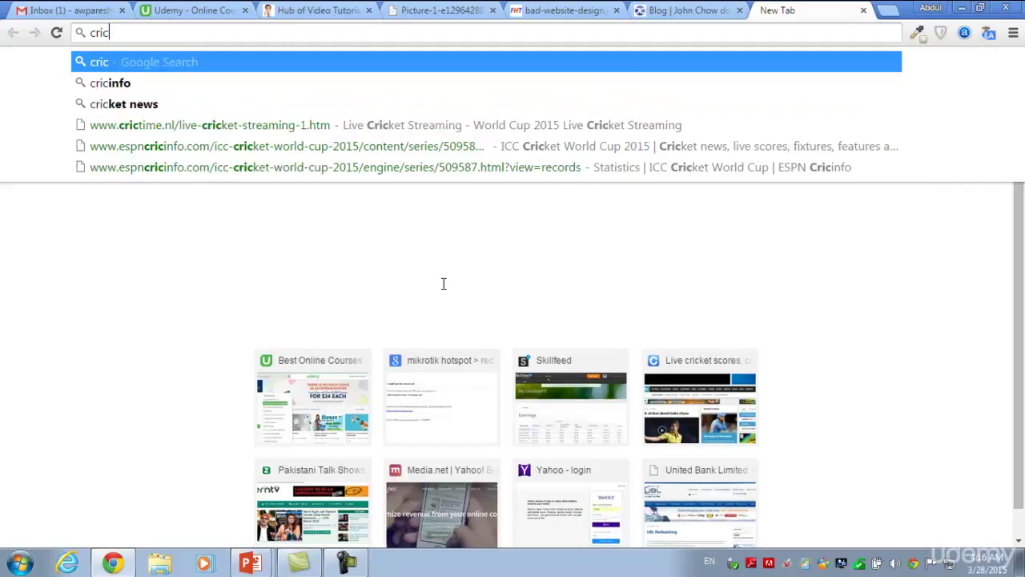
text(ket news)
key(Return)
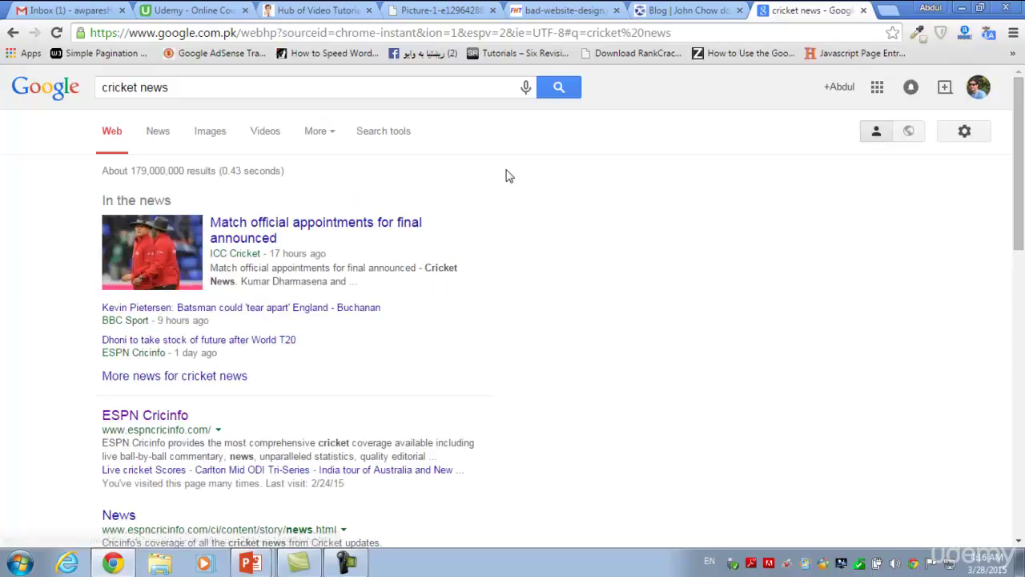
Step: Open the ESPN Cricinfo home page and the Cricbuzz news results in separate new tabs, keeping the search results open
drag(1022, 154, 1021, 128)
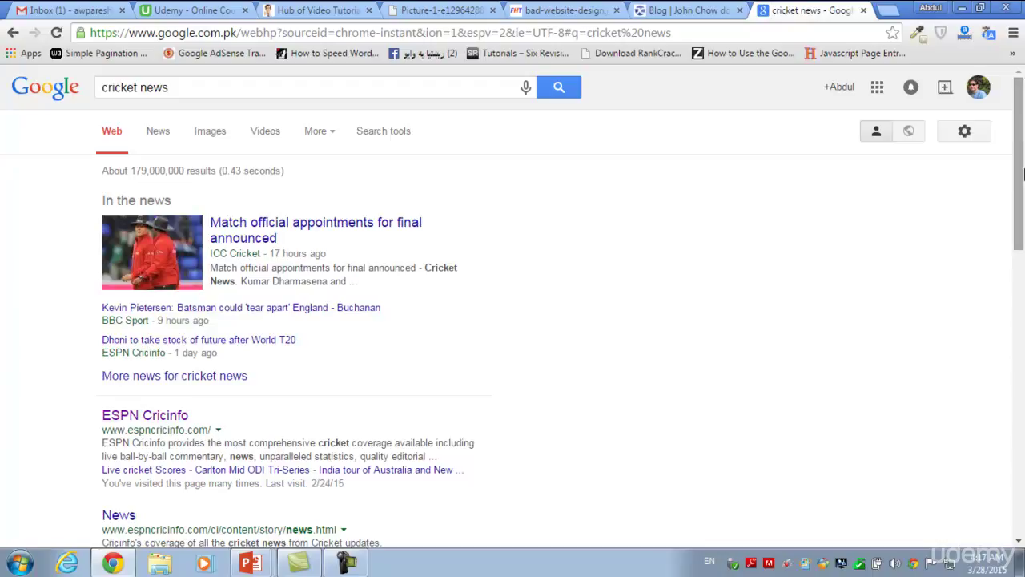
scroll(1022, 172, down, 3)
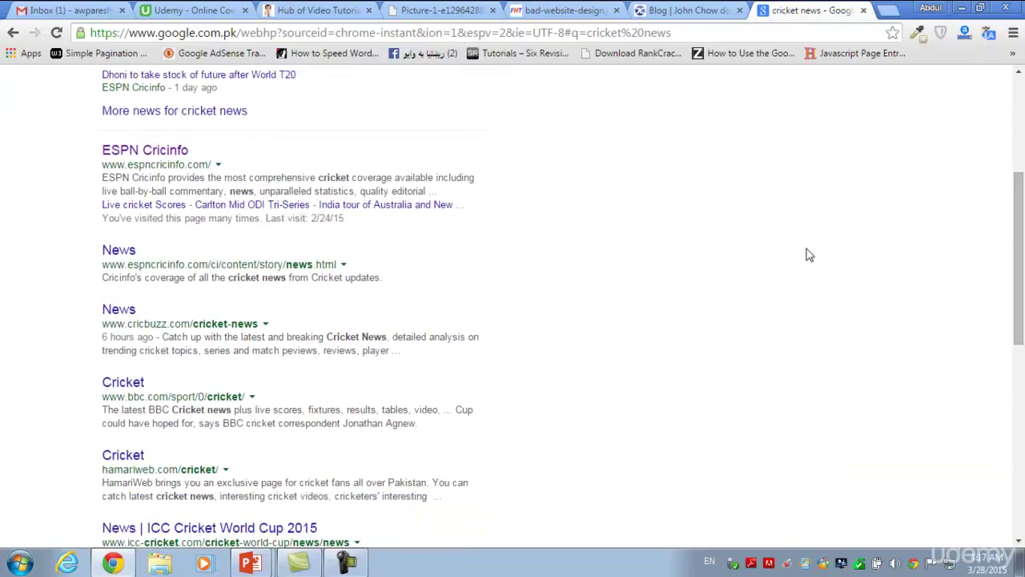
right_click(172, 158)
click(201, 165)
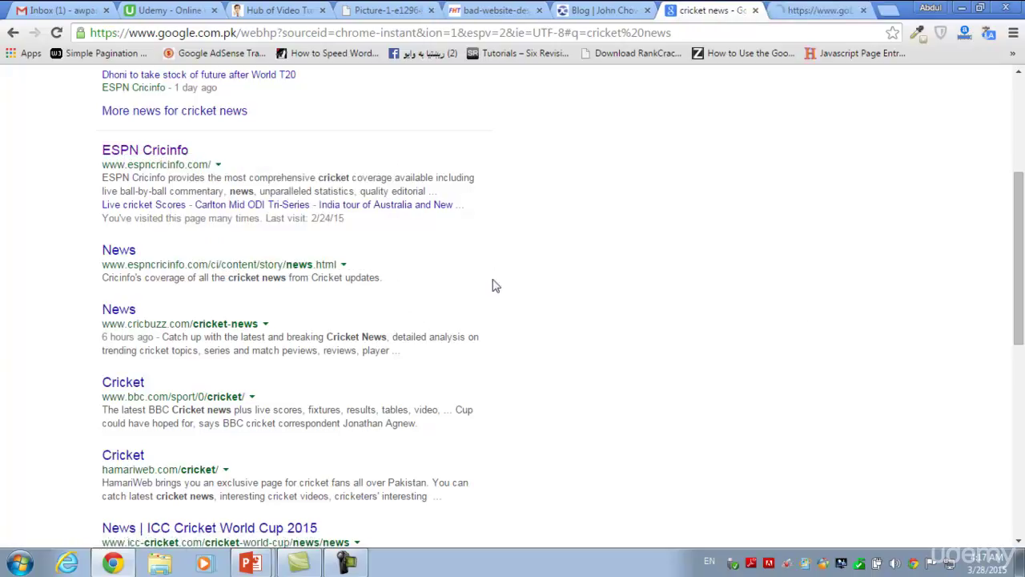
scroll(1023, 231, down, 1)
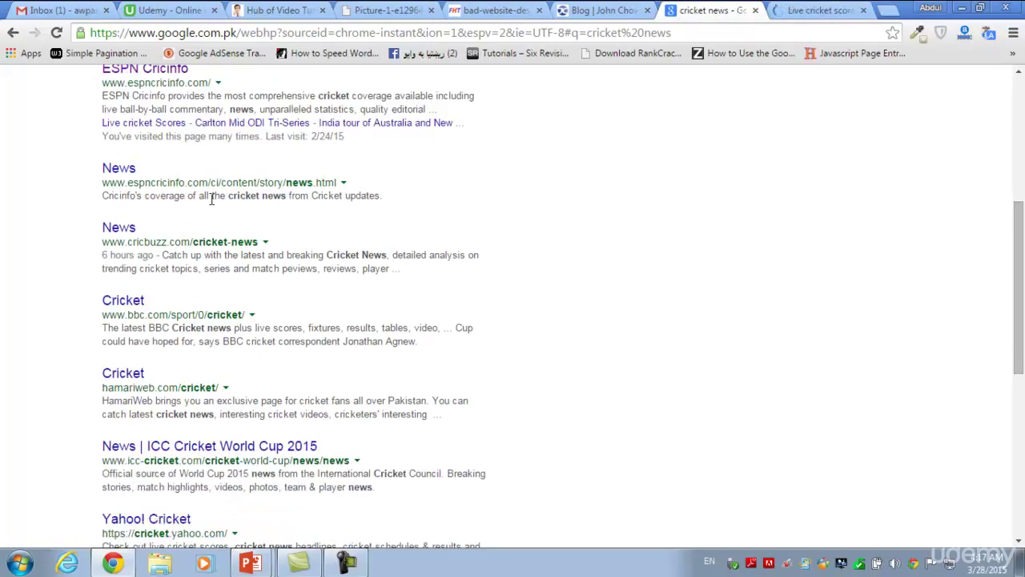
right_click(126, 232)
click(154, 239)
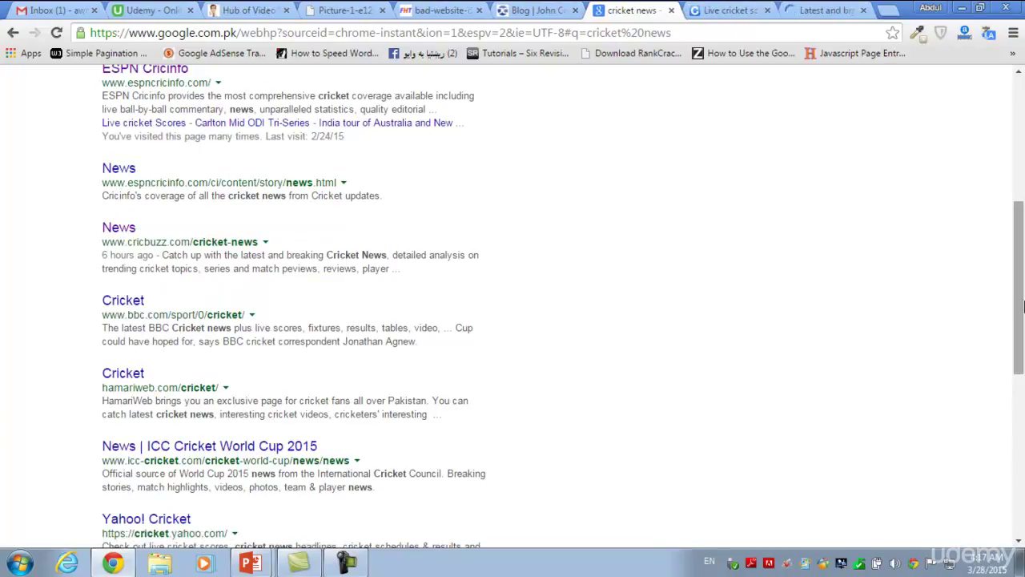
Step: Open the BBC Sport and Hamariweb cricket results in separate new tabs
scroll(1014, 345, down, 2)
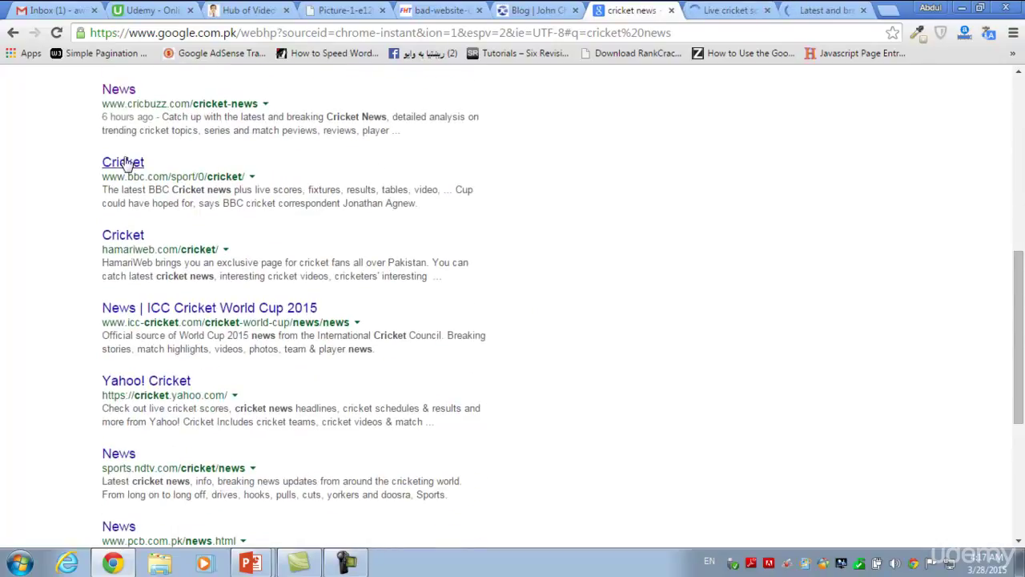
right_click(126, 164)
click(164, 169)
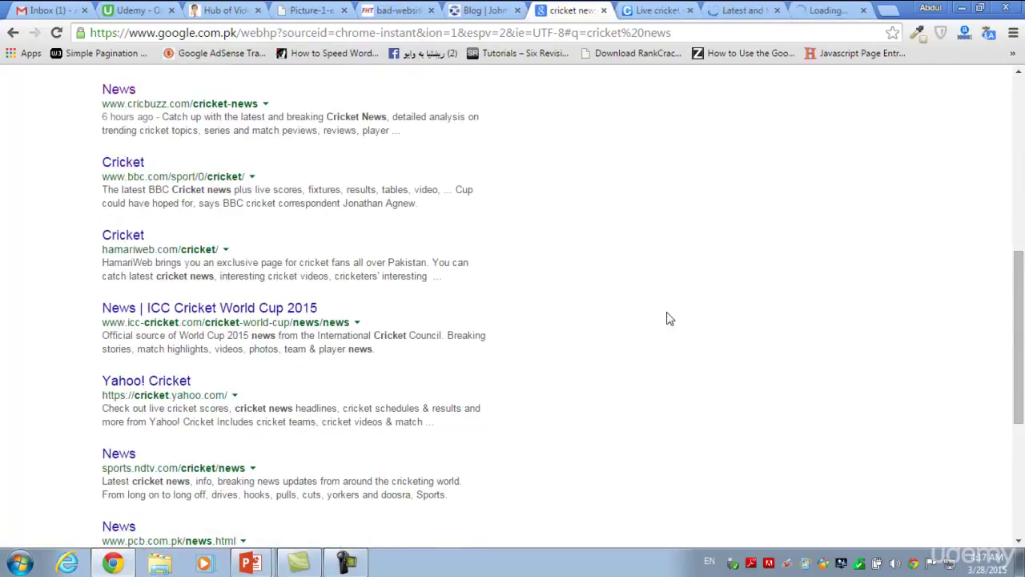
right_click(126, 235)
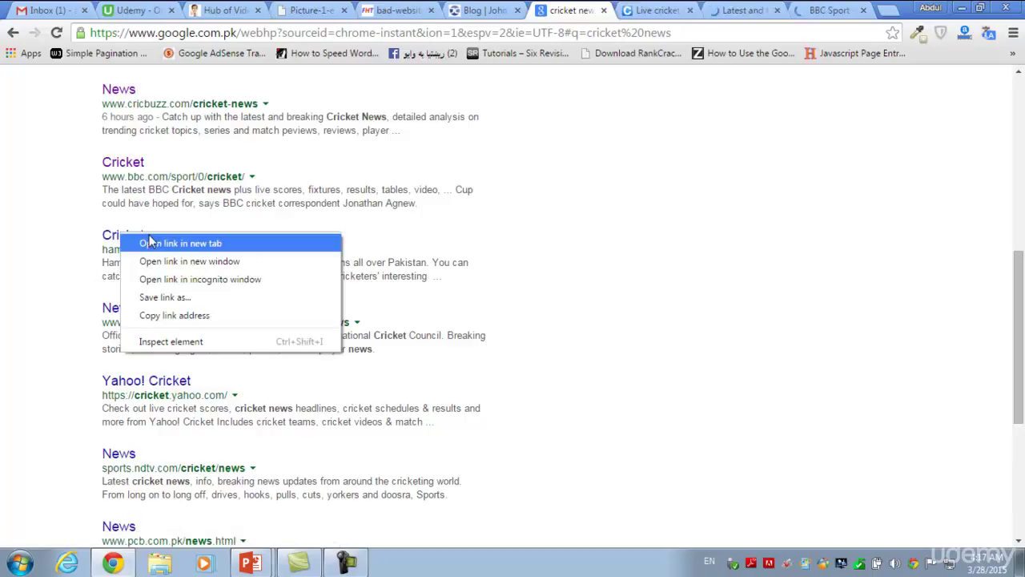
click(149, 240)
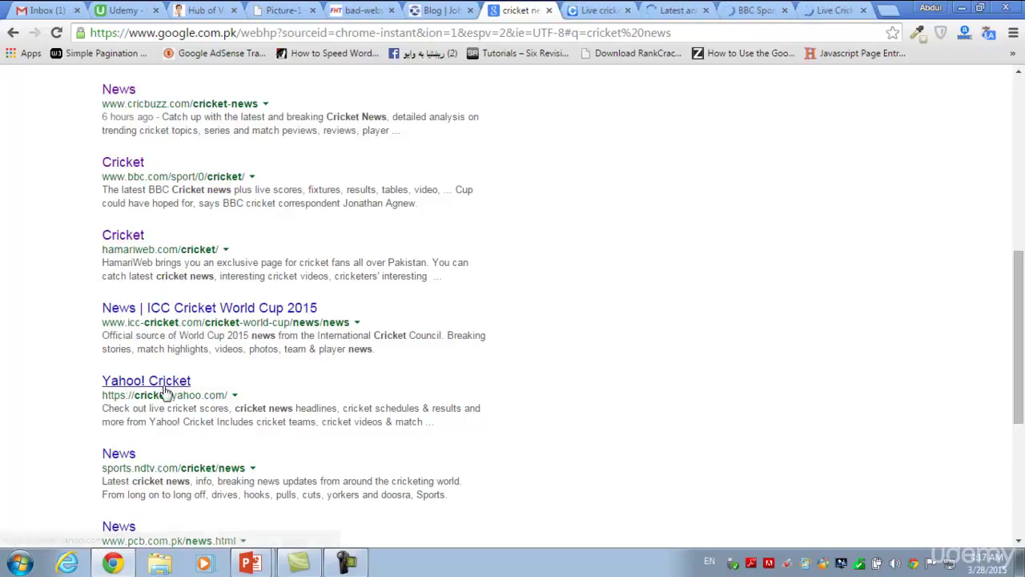
Step: Open the Yahoo! Cricket and NDTV Sports cricket news results in separate new tabs
right_click(163, 388)
click(206, 397)
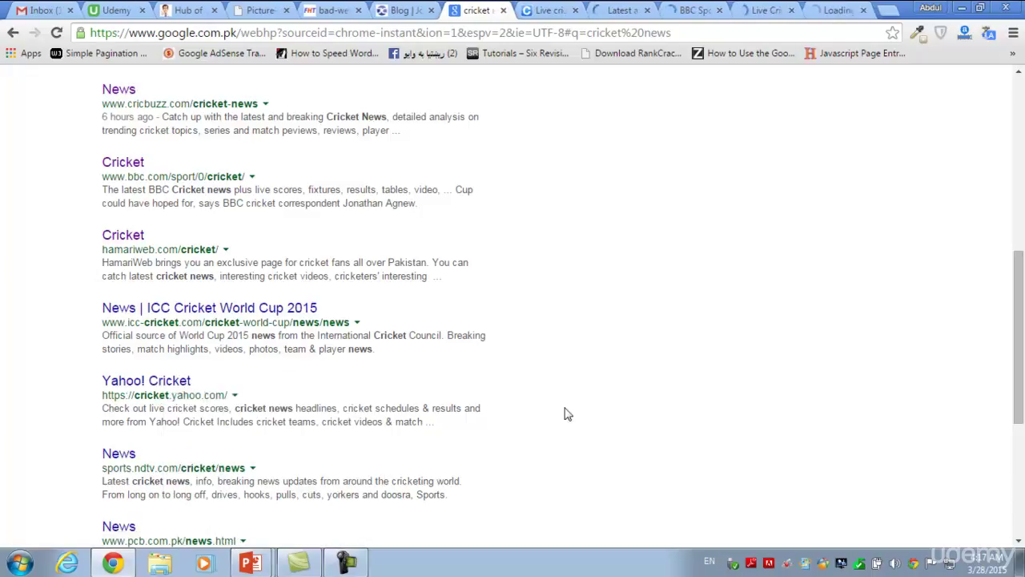
right_click(113, 453)
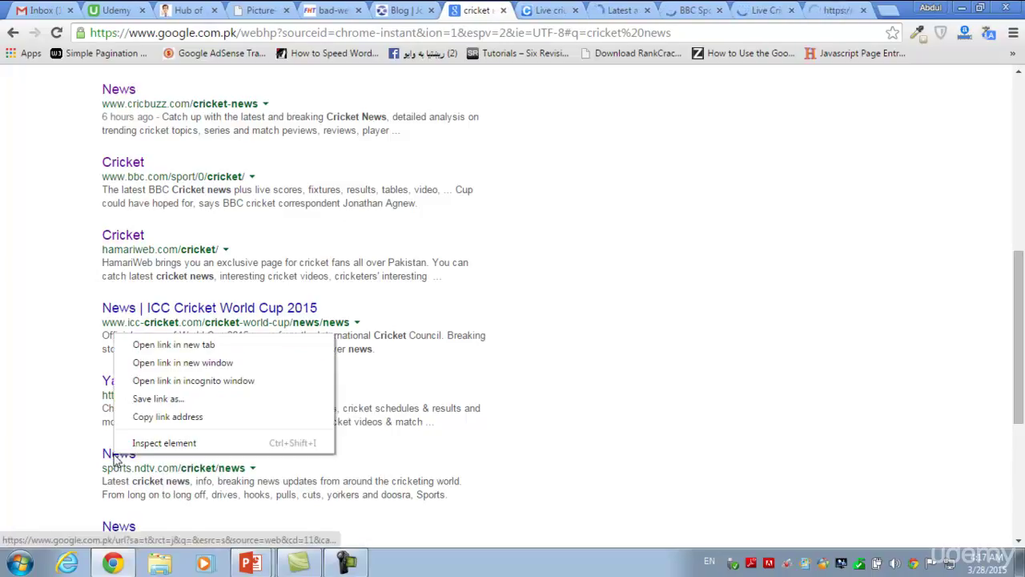
click(217, 346)
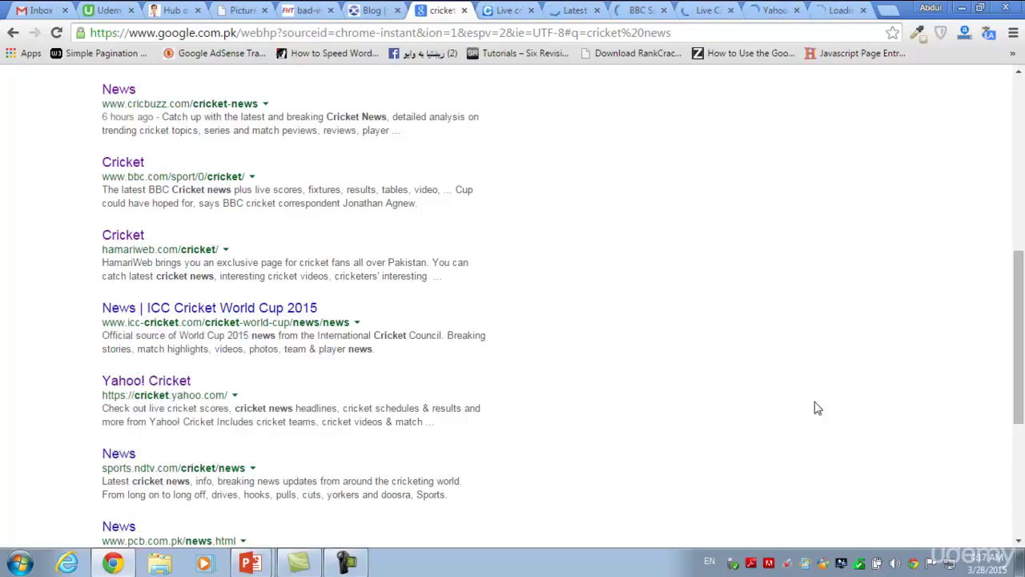
scroll(1022, 362, up, 6)
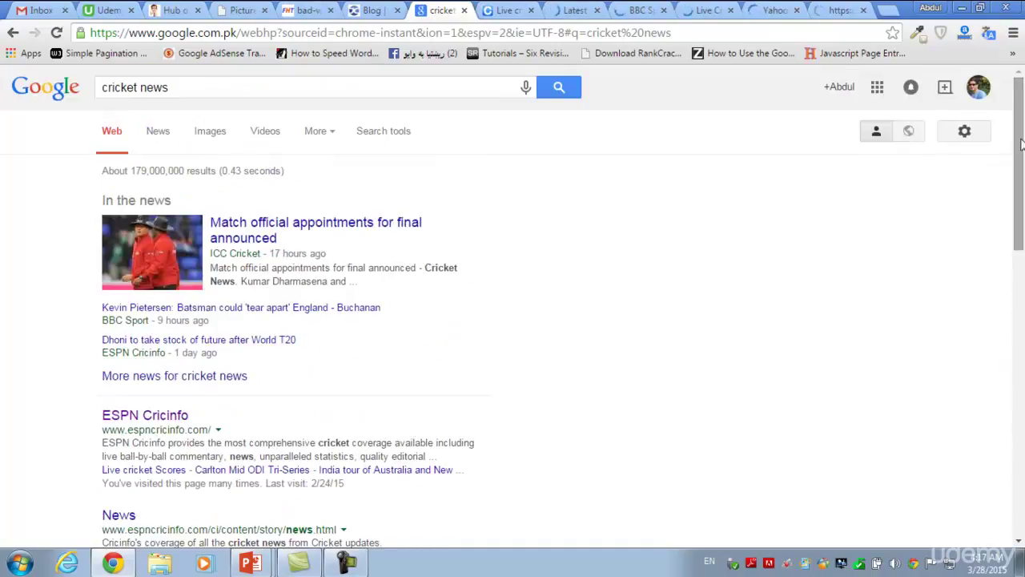
Step: Compare the design and layout of the ESPN Cricinfo home page with the Cricbuzz latest news page
click(506, 9)
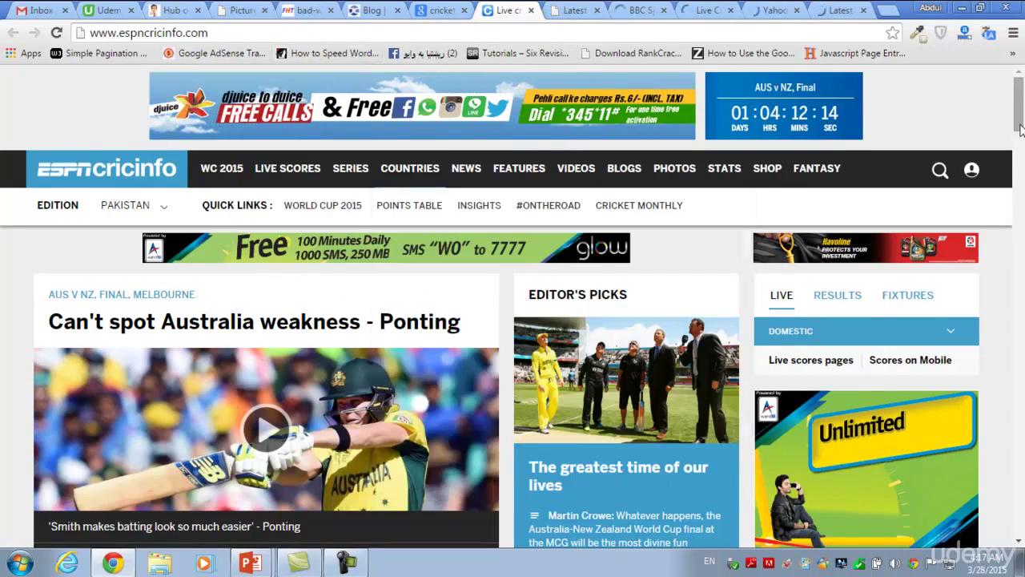
mouse_move(1021, 110)
mouse_down()
mouse_move(977, 512)
mouse_move(1017, 100)
mouse_up()
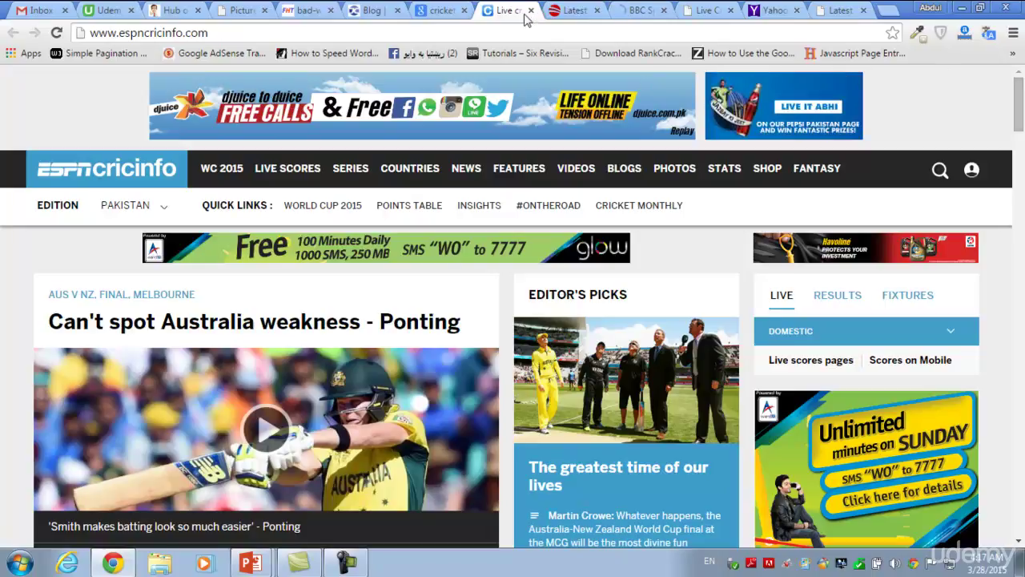
click(573, 10)
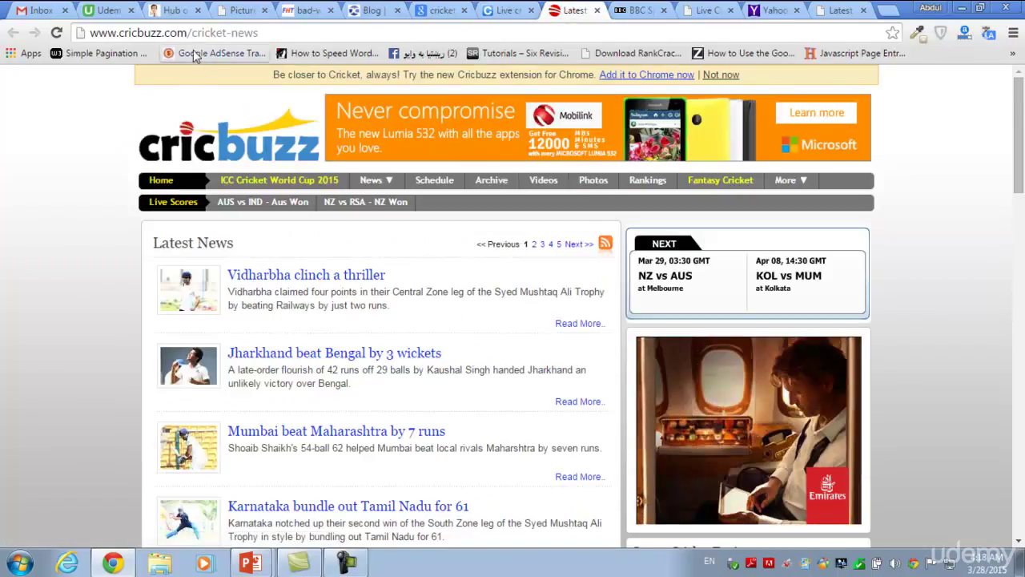
drag(1022, 136, 1017, 80)
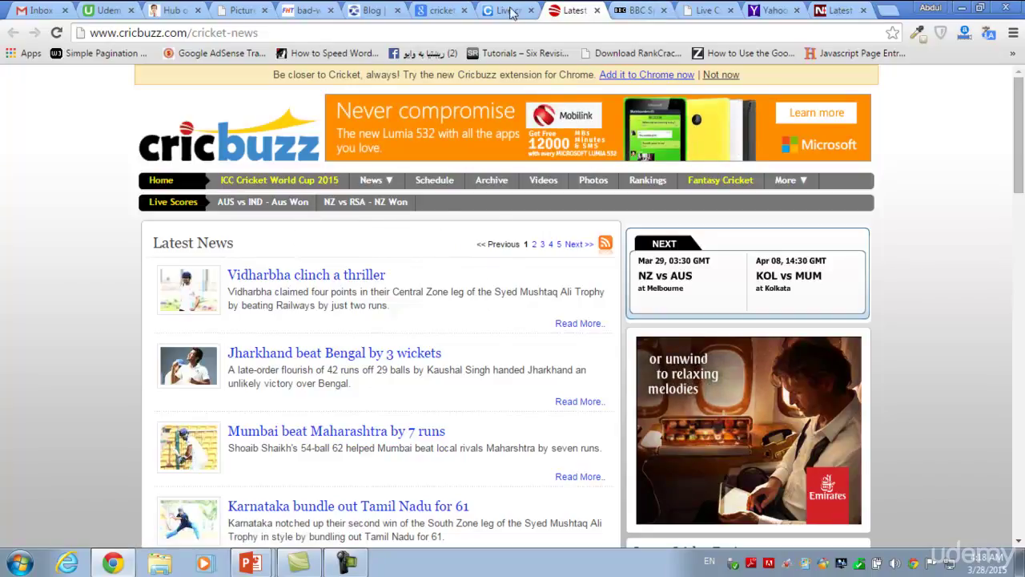
key(ctrl+shift+Tab)
key(ctrl+Tab)
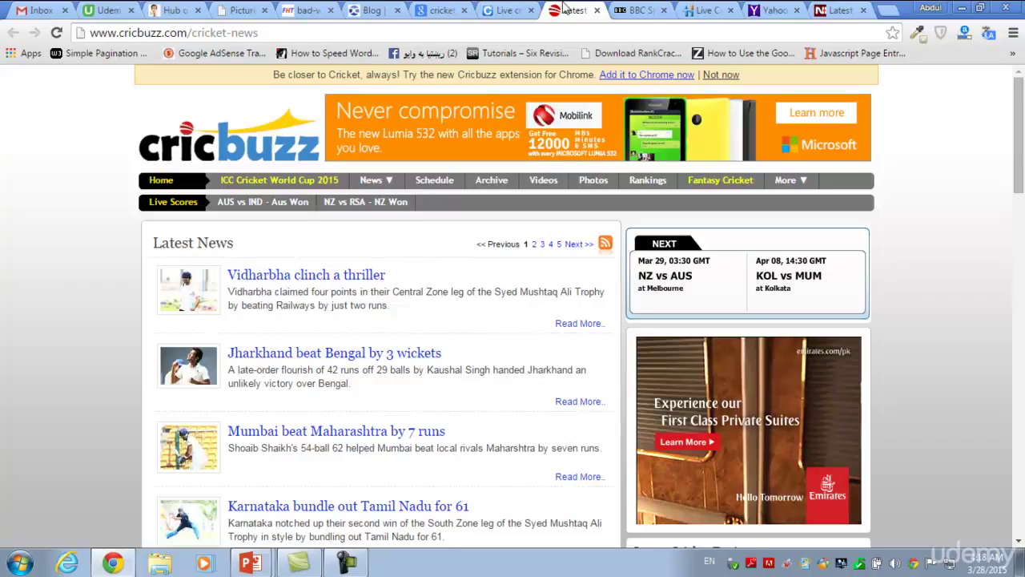
click(506, 10)
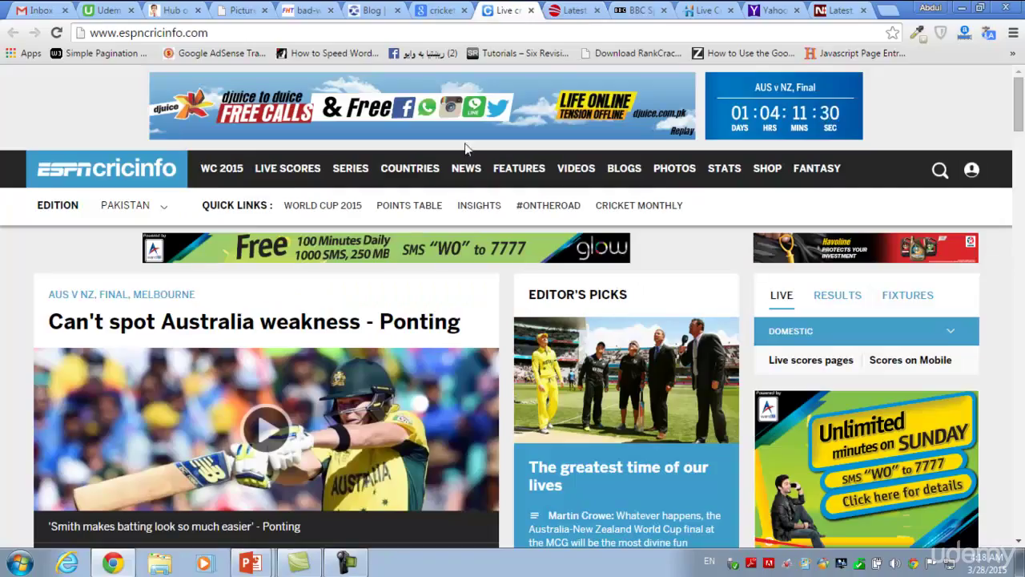
click(571, 10)
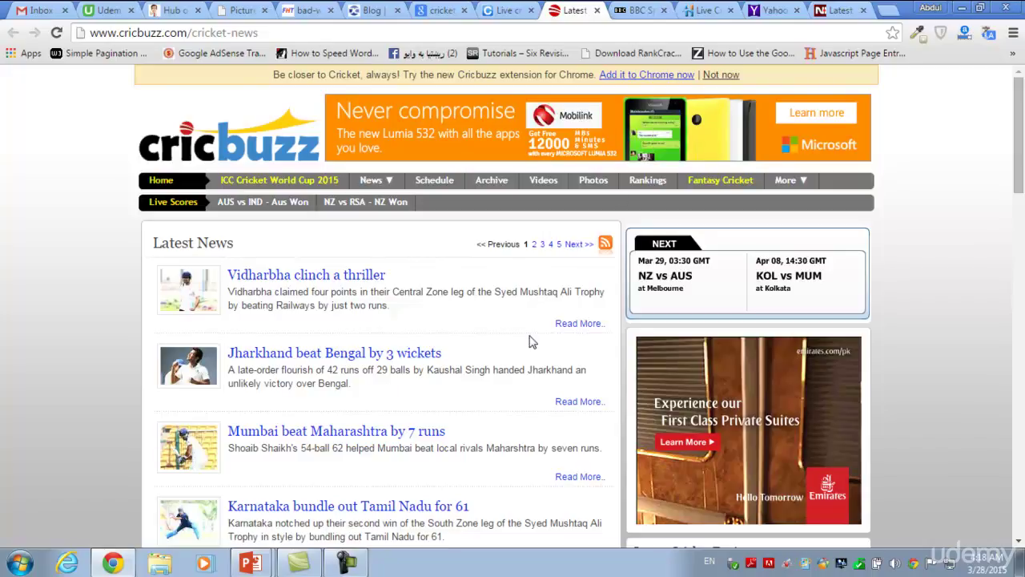
Step: Examine the BBC Sport Cricket page's layout down its length, and bring up the Hamariweb cricket page for comparison
click(627, 9)
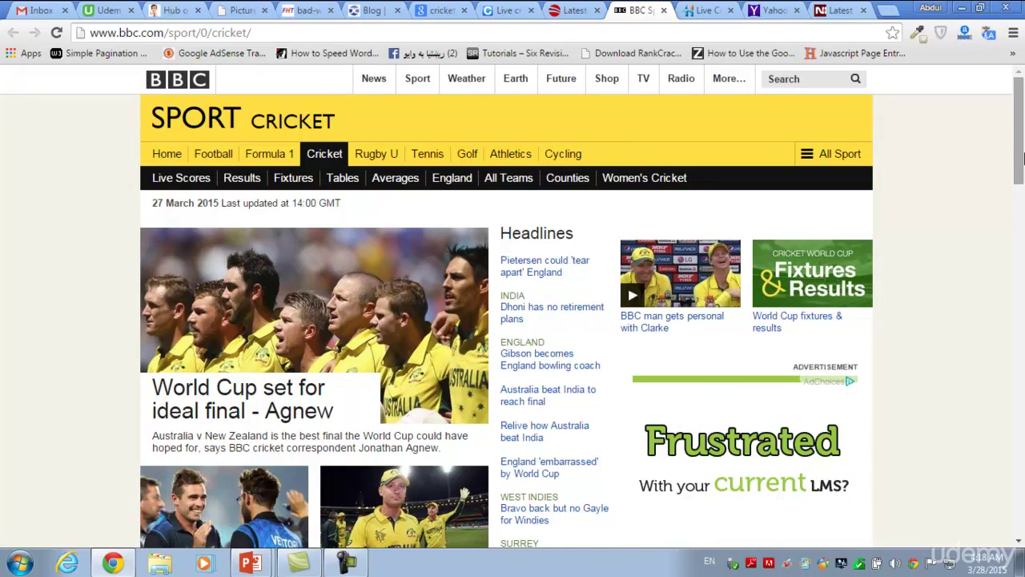
drag(1019, 157, 1011, 417)
key(Home)
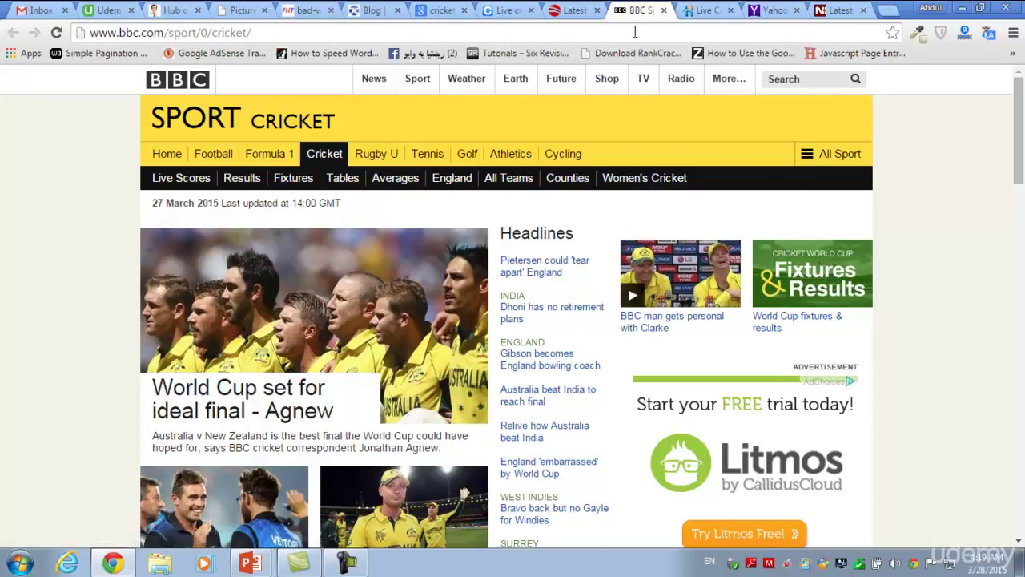
click(704, 8)
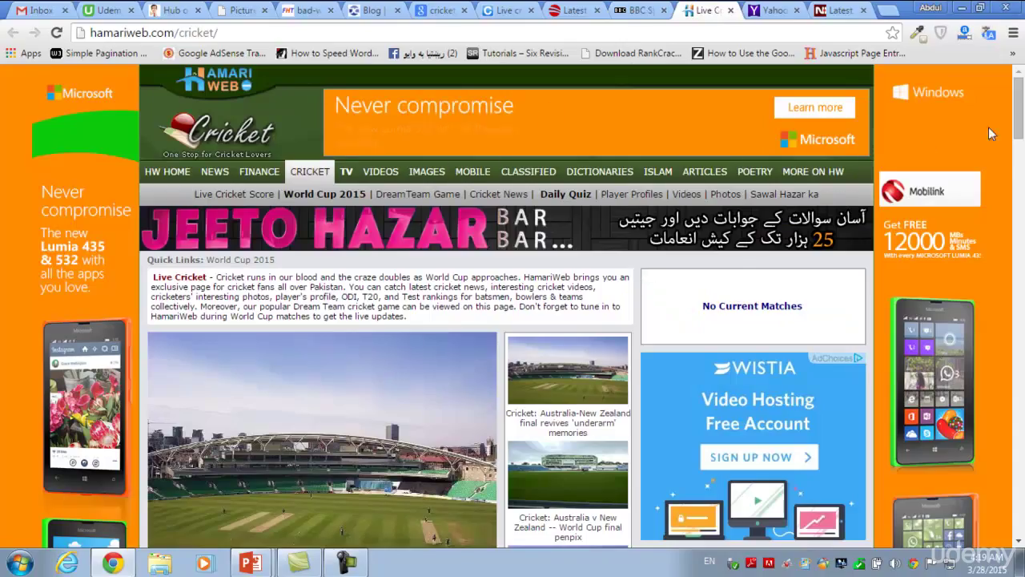
Step: Examine the Hamariweb cricket page's navigation menu, viewing the submenus of Images, Dictionaries and Articles
drag(1018, 114, 454, 144)
mouse_move(438, 178)
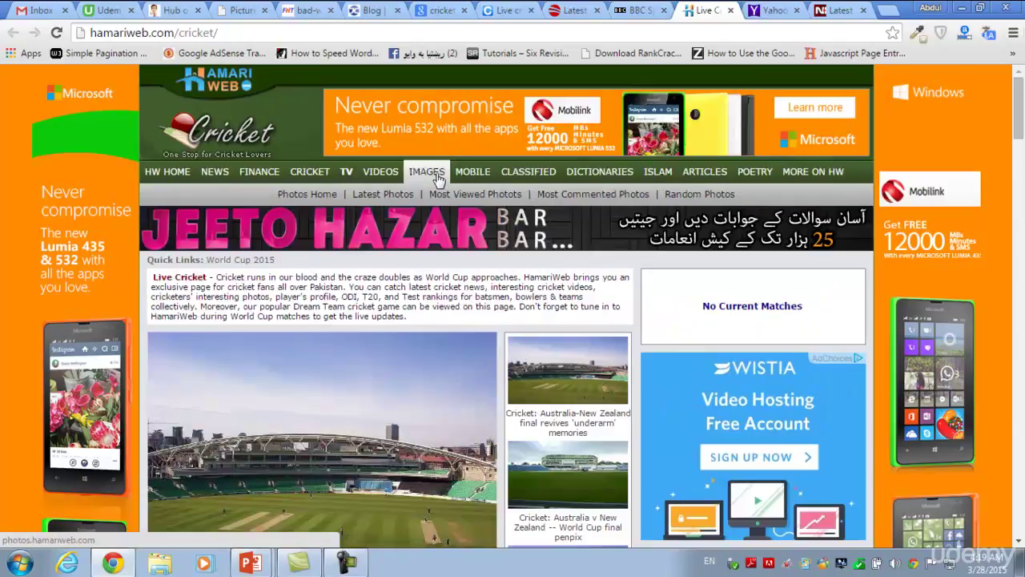
mouse_move(581, 179)
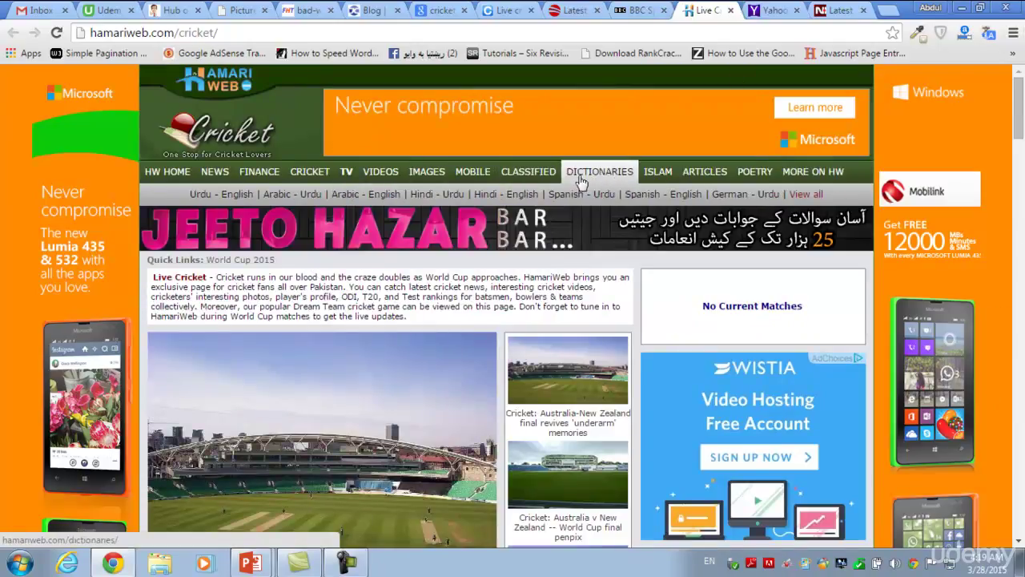
mouse_move(765, 180)
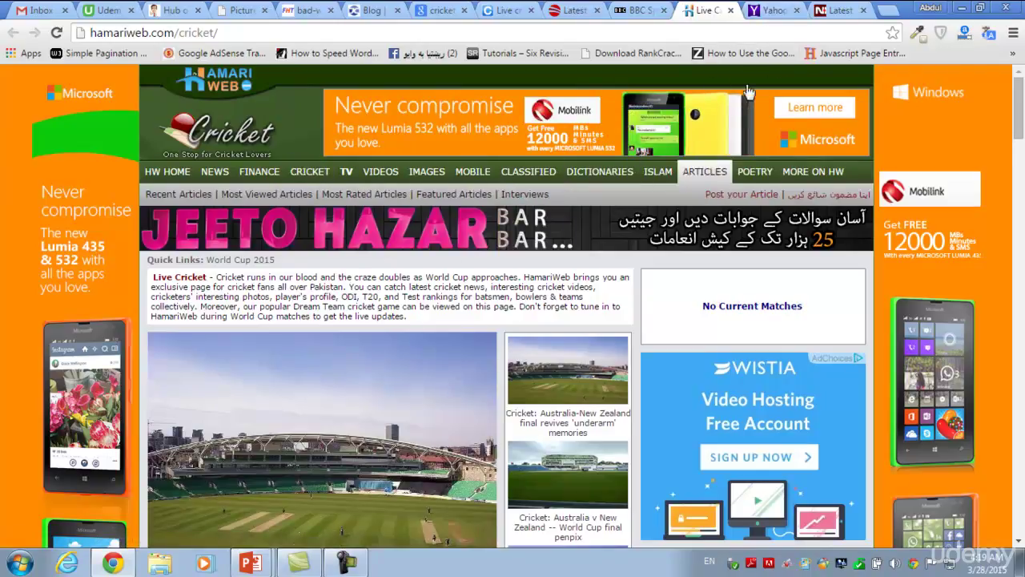
Step: Look over the design and layout of the Yahoo! Cricket home page and the NDTV Sports cricket news page
click(793, 8)
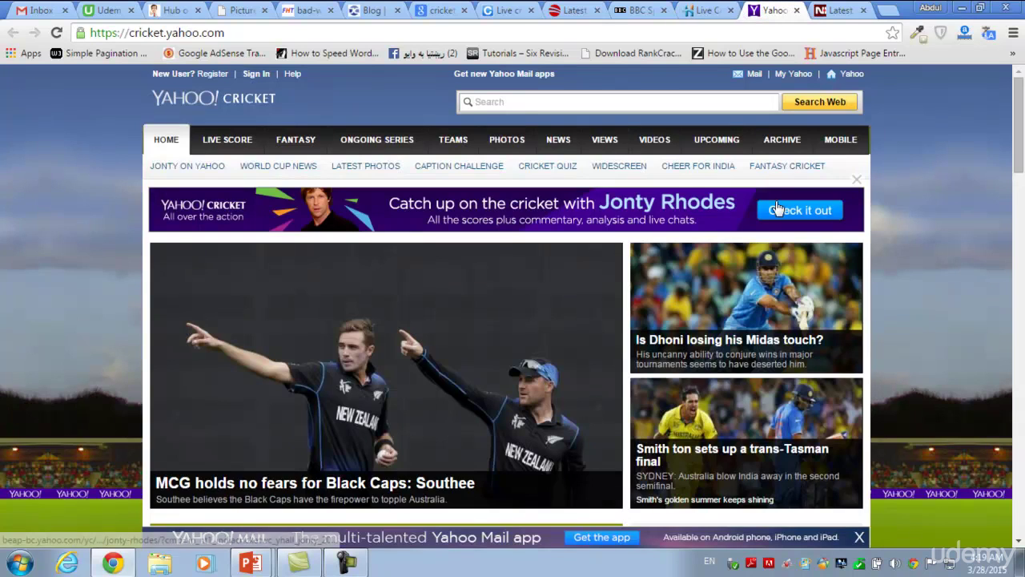
mouse_move(1021, 140)
mouse_down()
mouse_move(1021, 232)
mouse_move(1021, 140)
mouse_up()
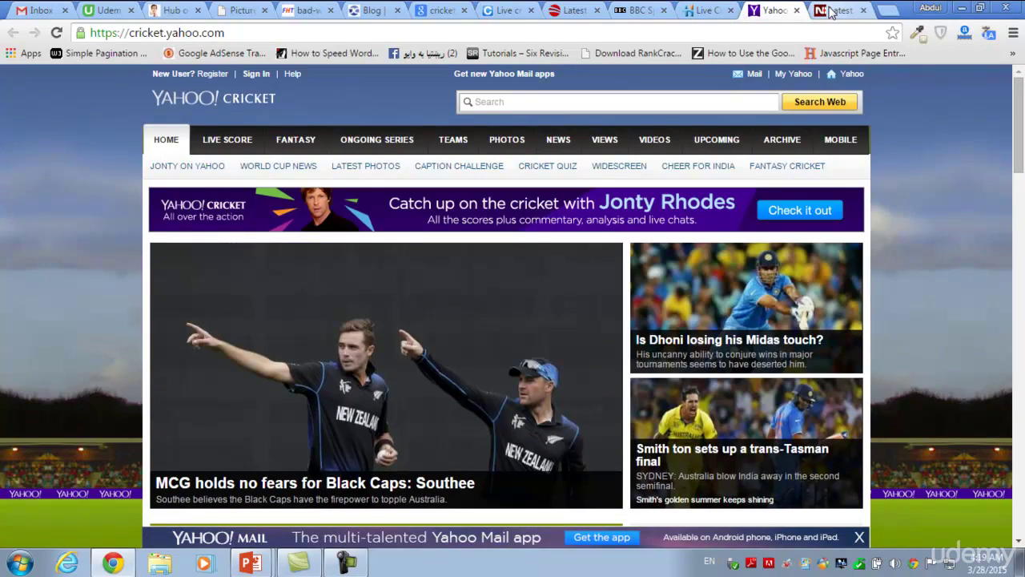
click(833, 10)
mouse_move(1021, 120)
mouse_down()
mouse_move(1021, 305)
mouse_move(1021, 120)
mouse_up()
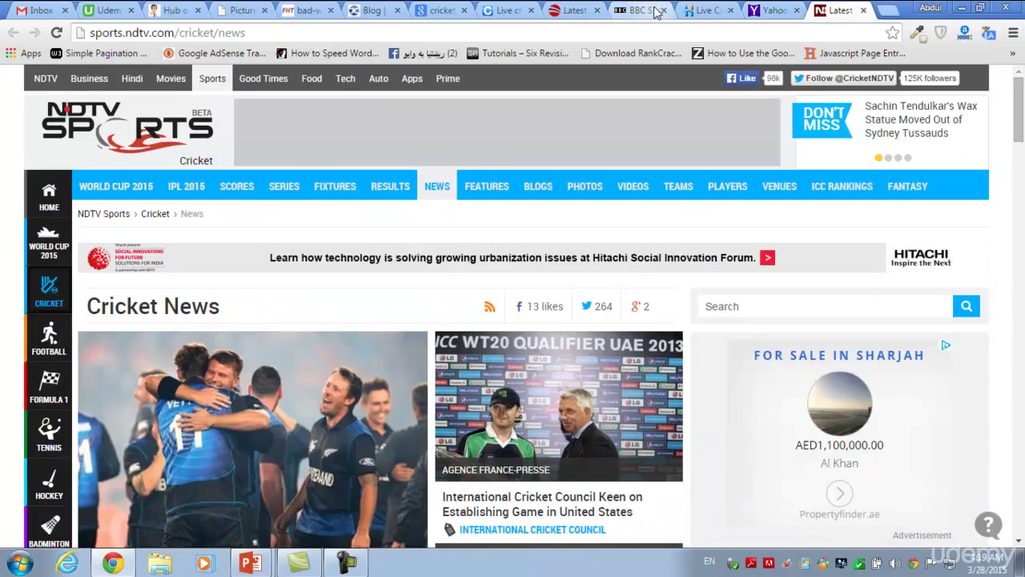
Step: Compare the ESPN Cricinfo, BBC Sport Cricket and Yahoo! Cricket page designs, finishing on the BBC page
click(505, 10)
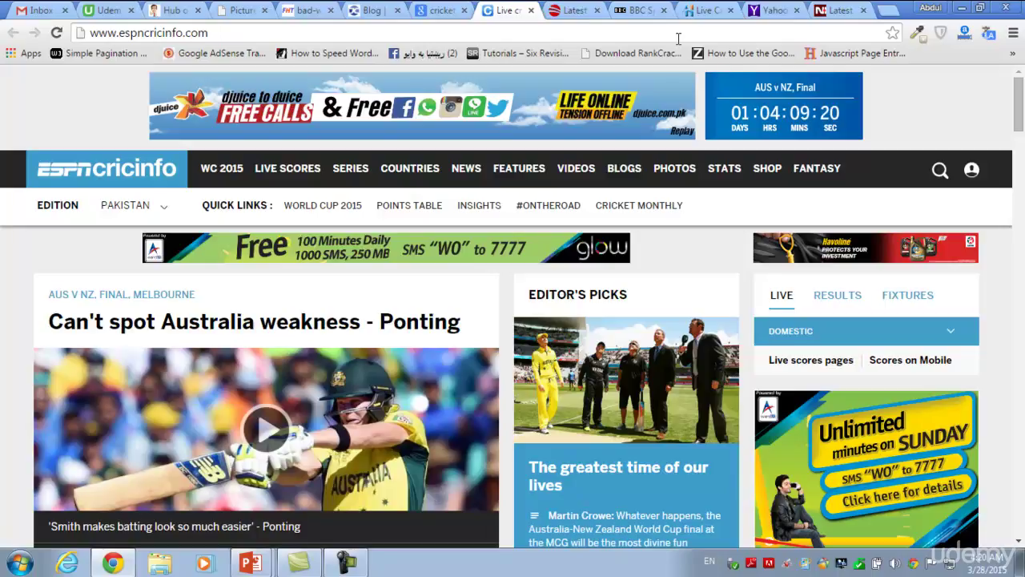
click(646, 16)
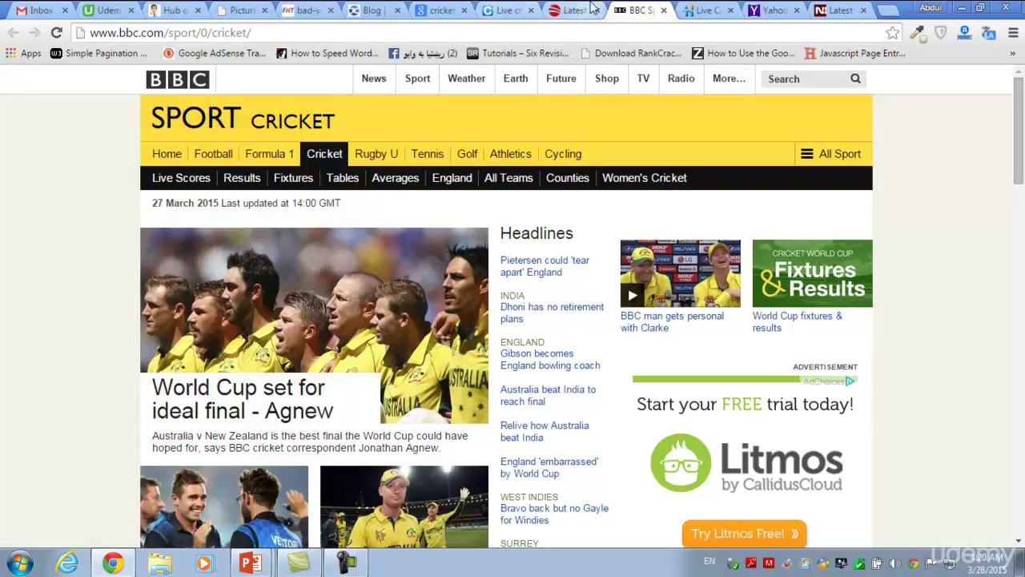
click(789, 9)
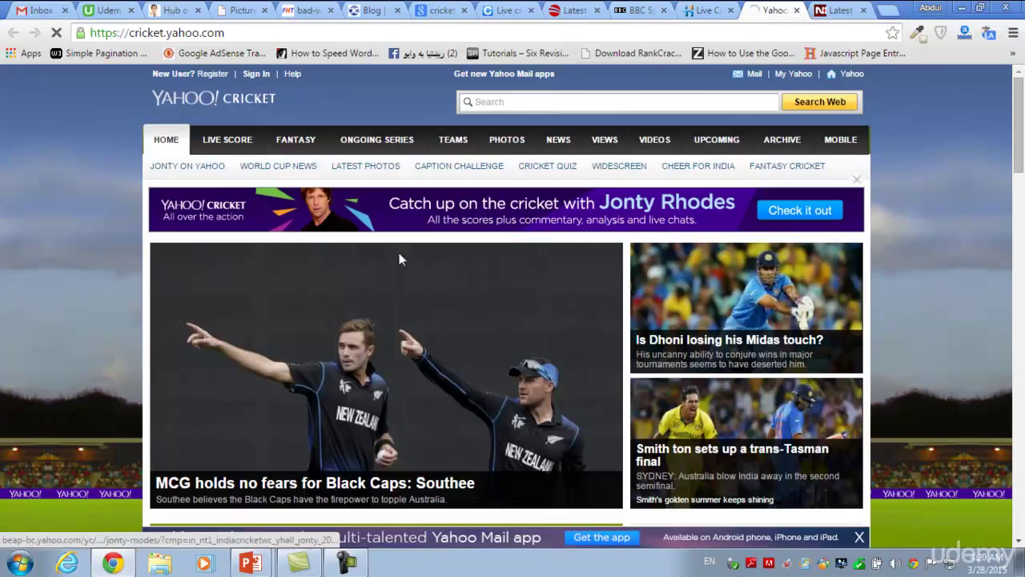
click(629, 8)
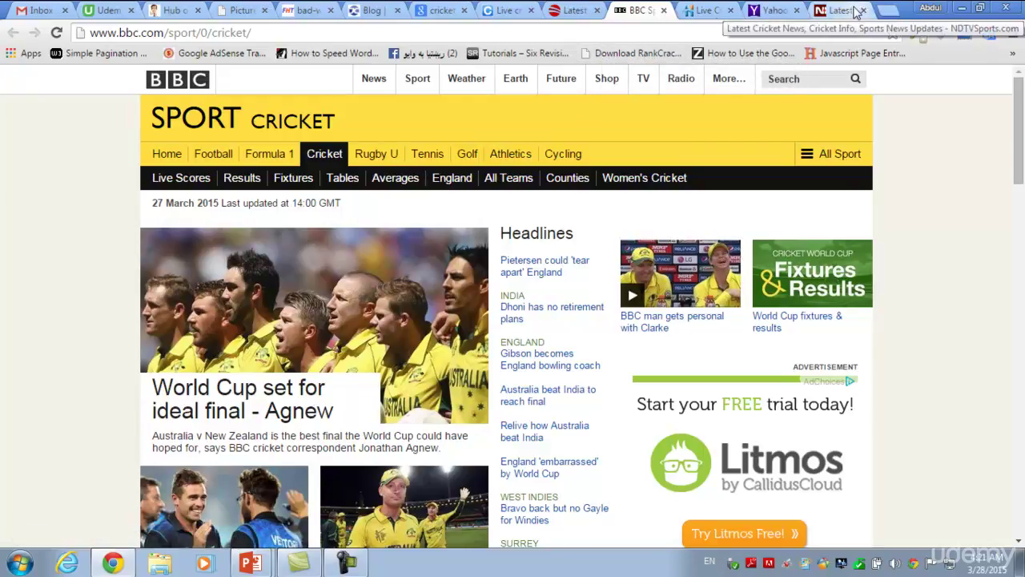
Step: Search Google for "bluehost" in a new tab
click(888, 10)
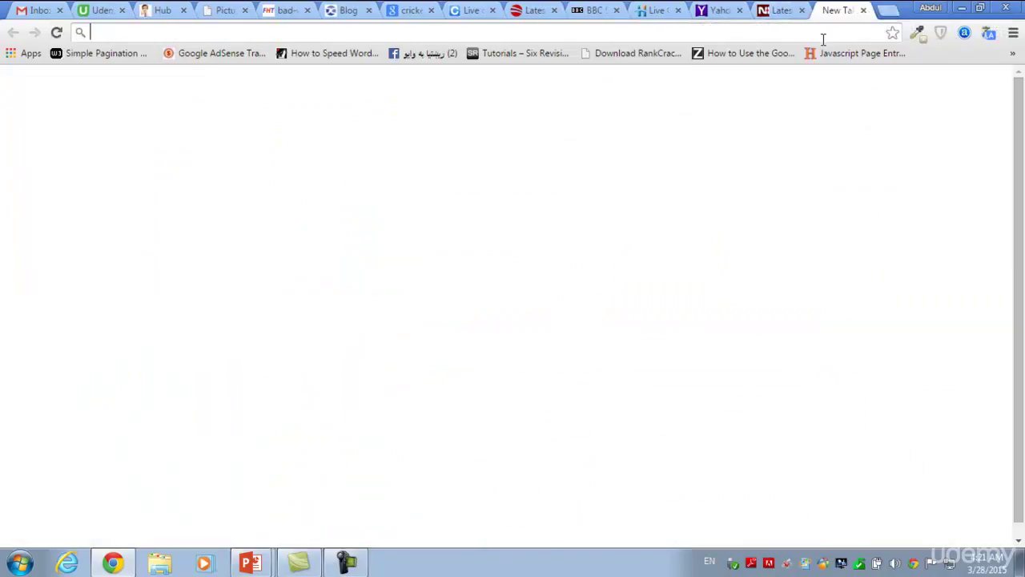
text(bulue)
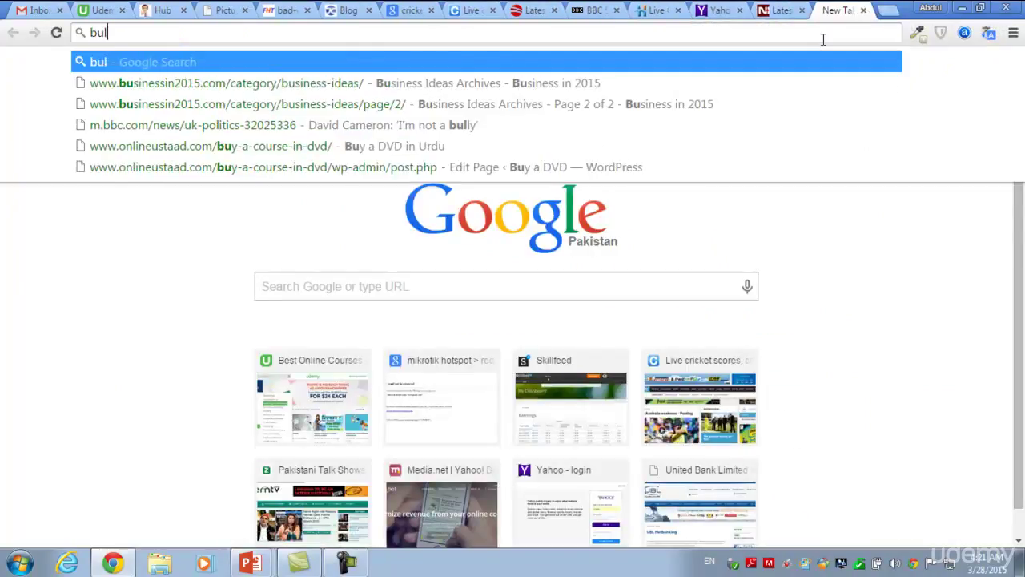
key(BackSpace)
key(BackSpace)
key(BackSpace)
key(BackSpace)
key(BackSpace)
text(b)
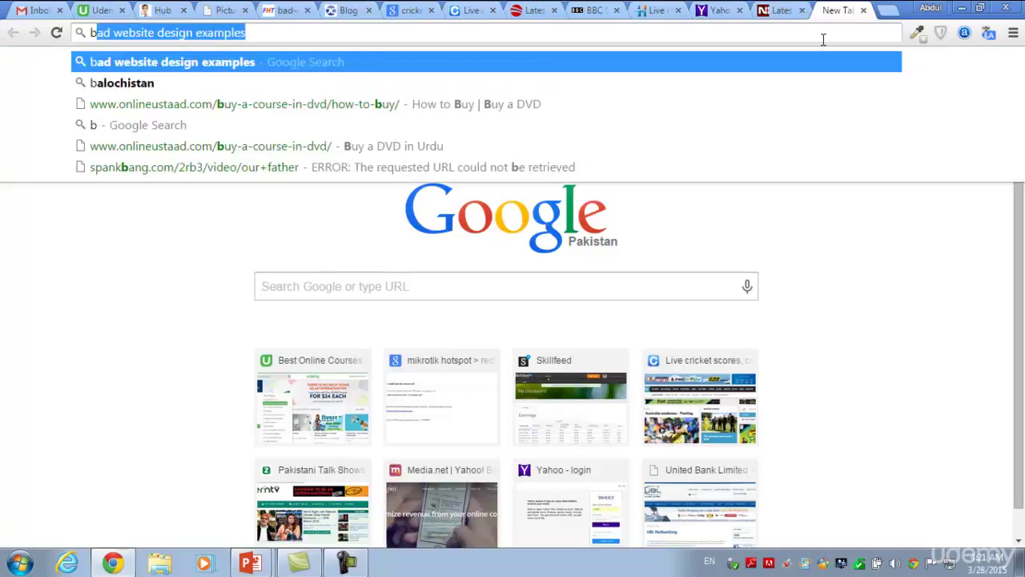
text(lue)
key(Return)
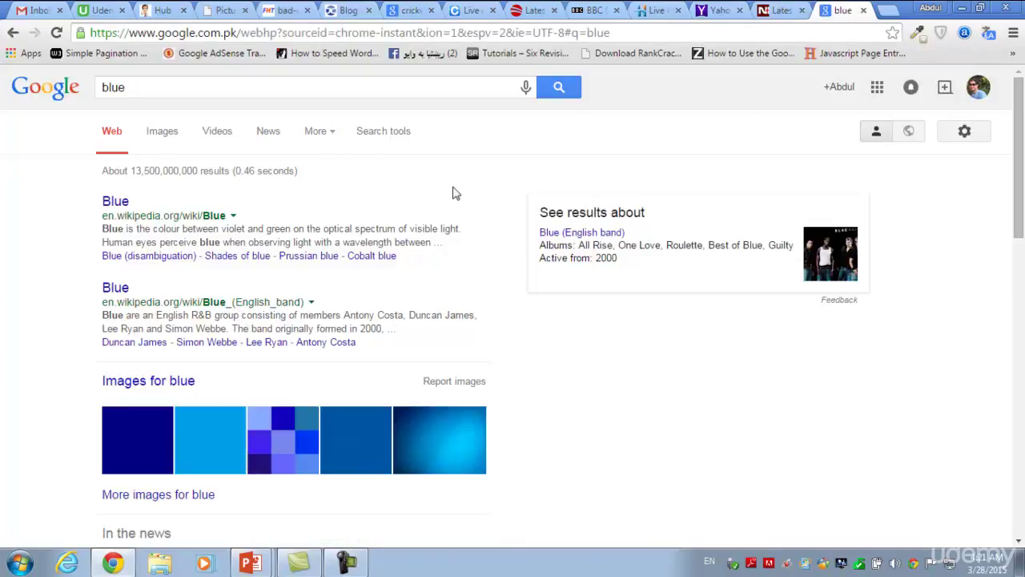
click(263, 82)
text(host)
key(Return)
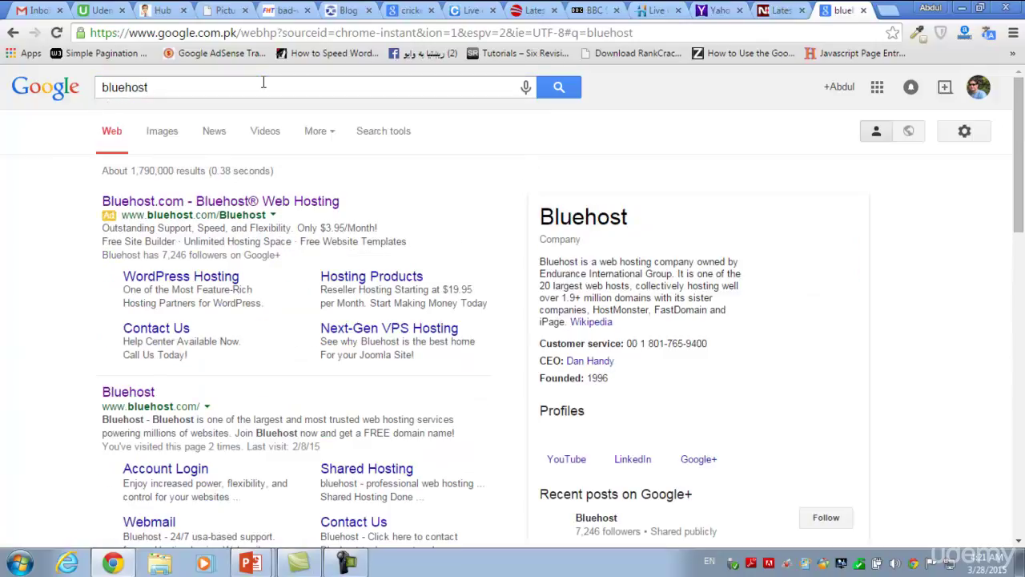
Step: Search Google for "best web hosting companies" and skim the results
double_click(366, 88)
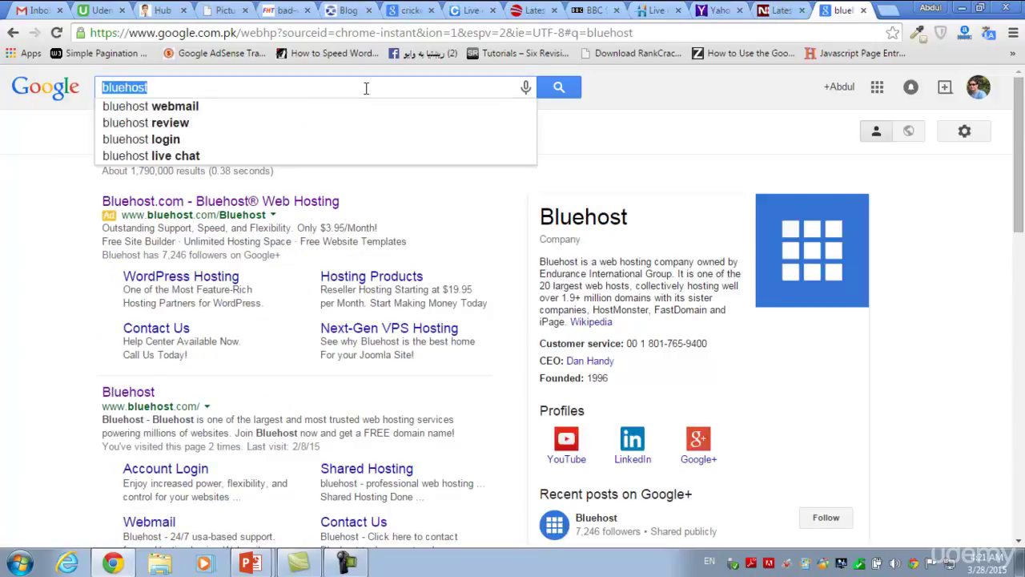
text(best we)
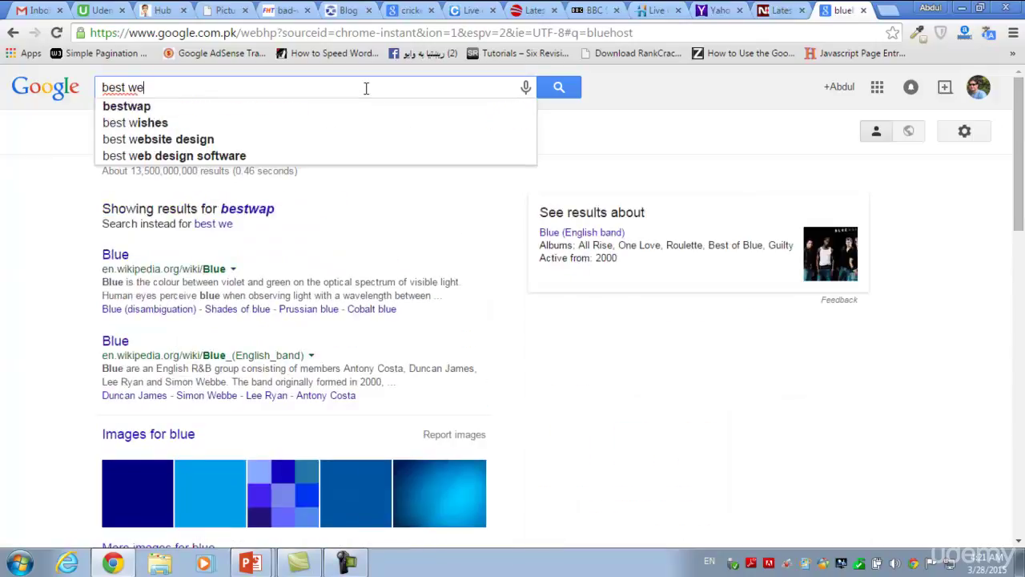
text(b hosting companies)
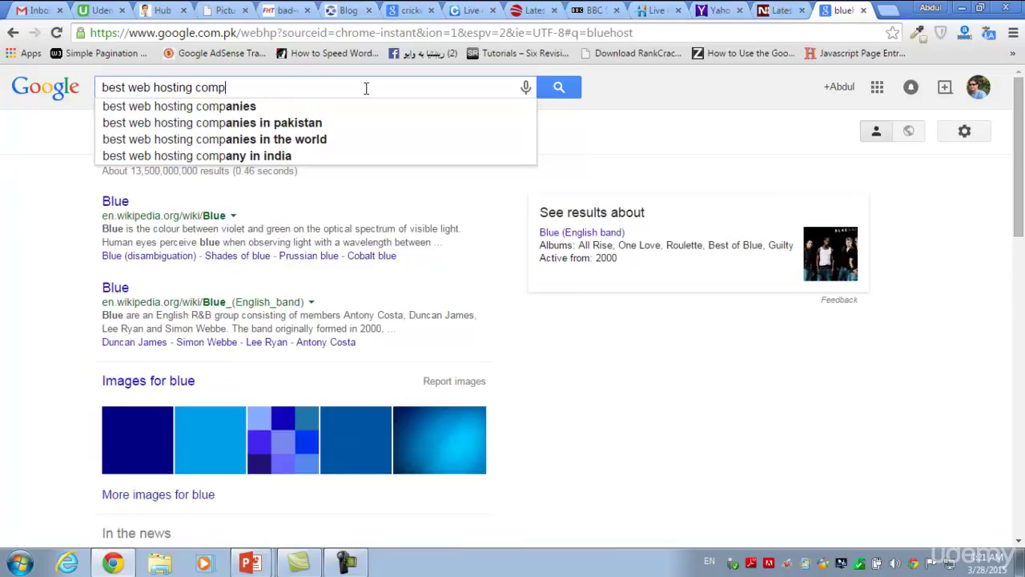
key(Return)
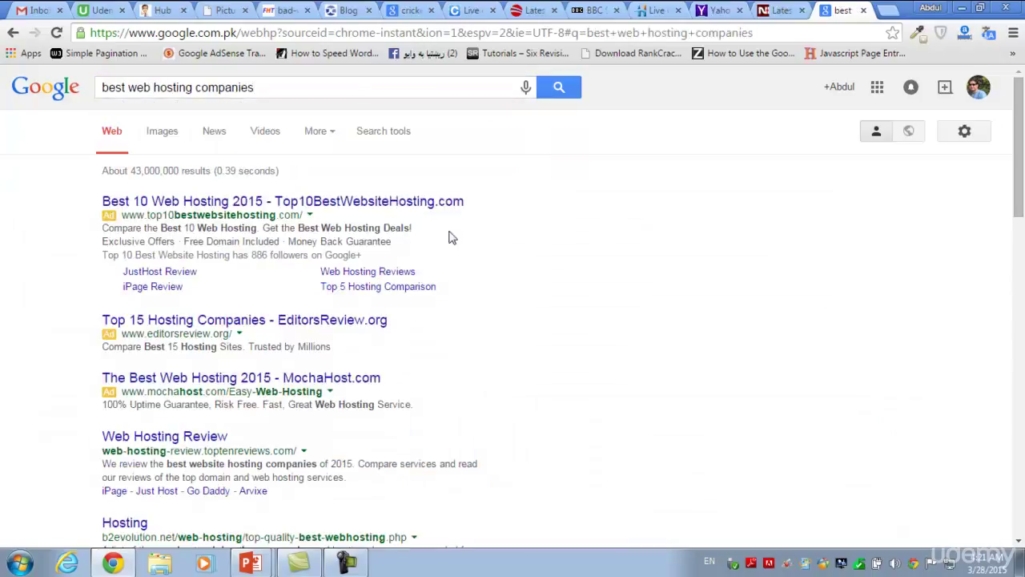
scroll(1022, 175, down, 1)
scroll(1022, 175, up, 1)
Step: Search Google for "hosterpk domain registration" and open HosterPK's Domain Registration result
triple_click(391, 90)
text(hos)
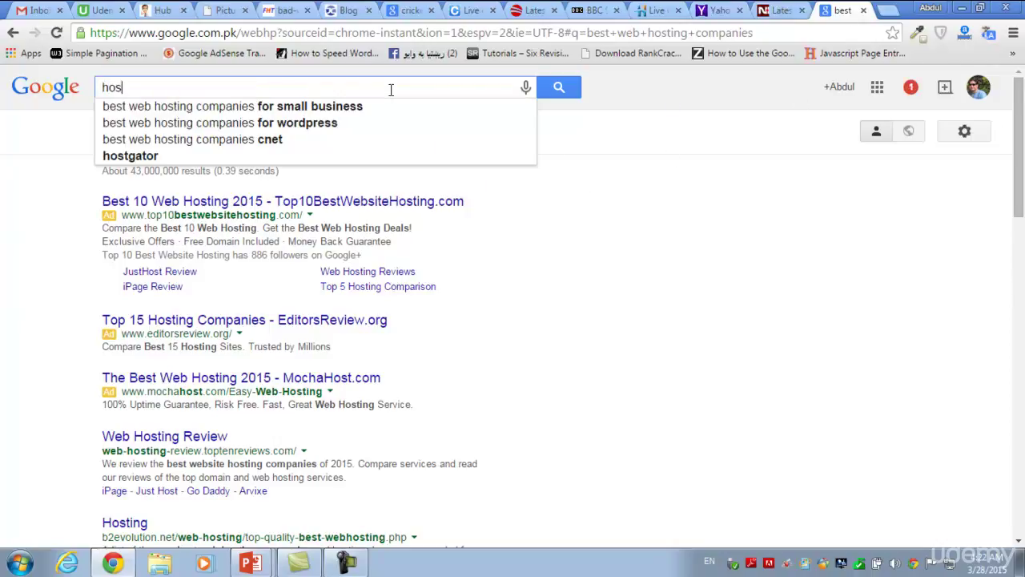
text(terpk d)
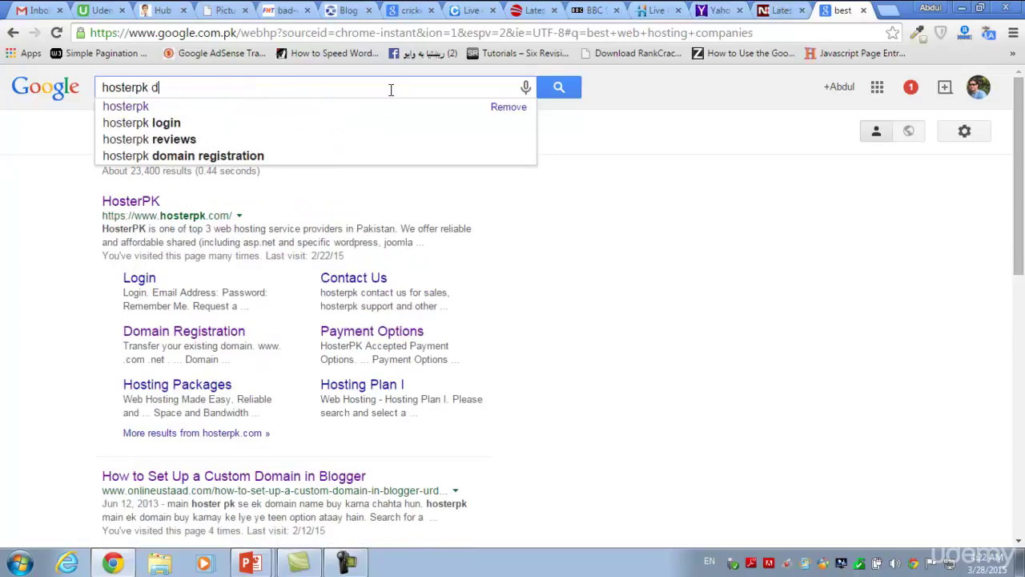
text(omain rei)
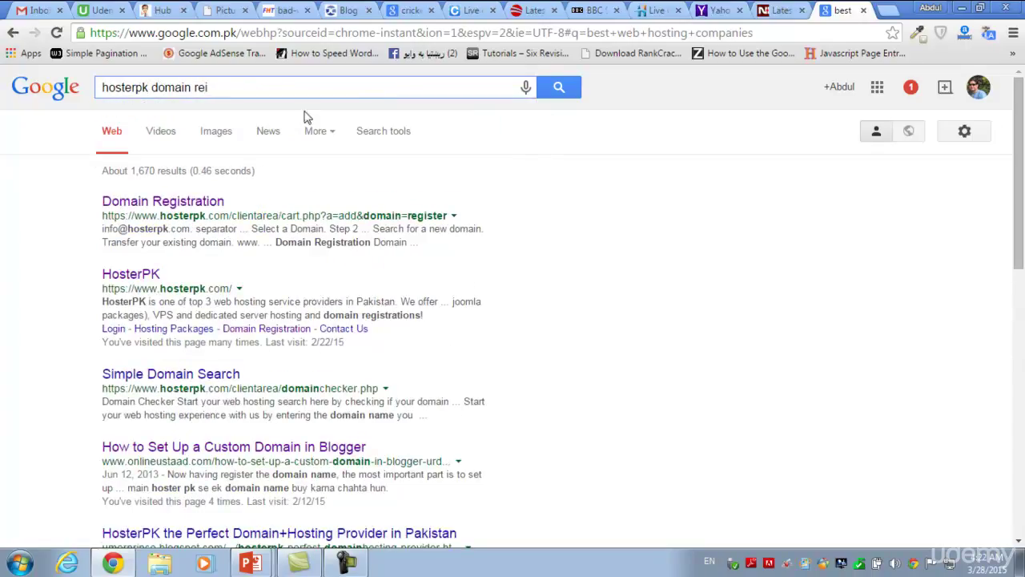
key(BackSpace)
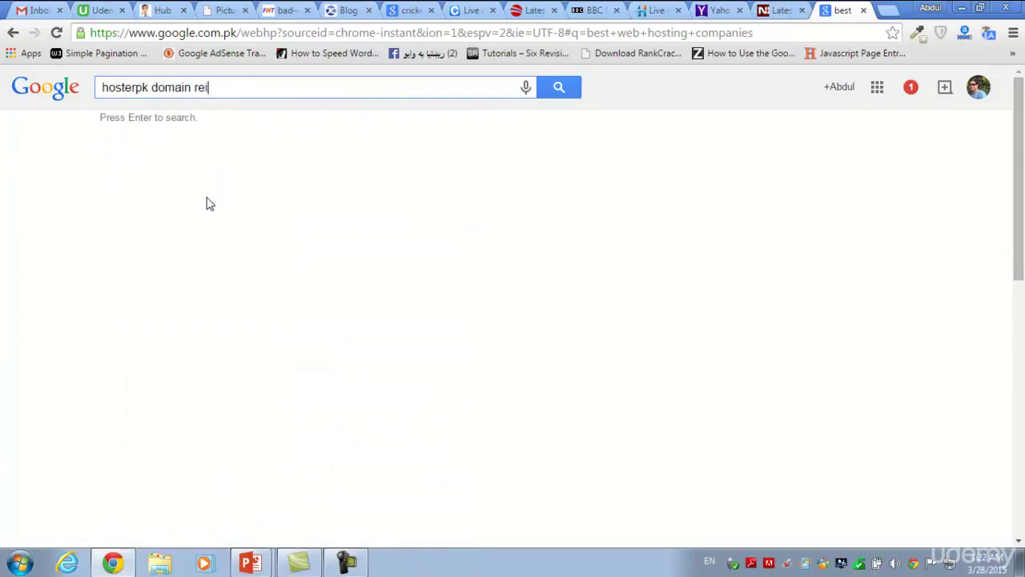
click(275, 107)
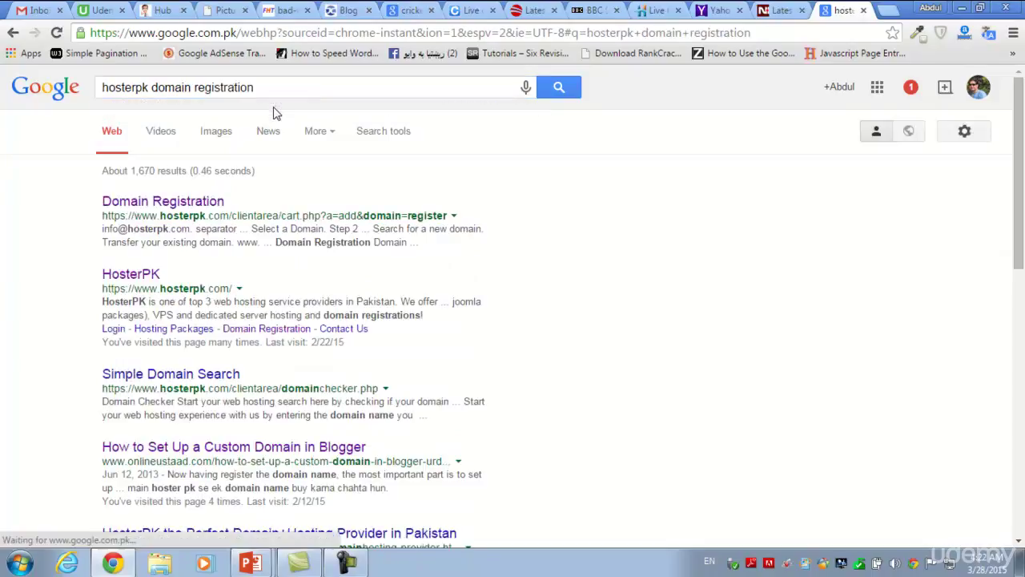
click(210, 204)
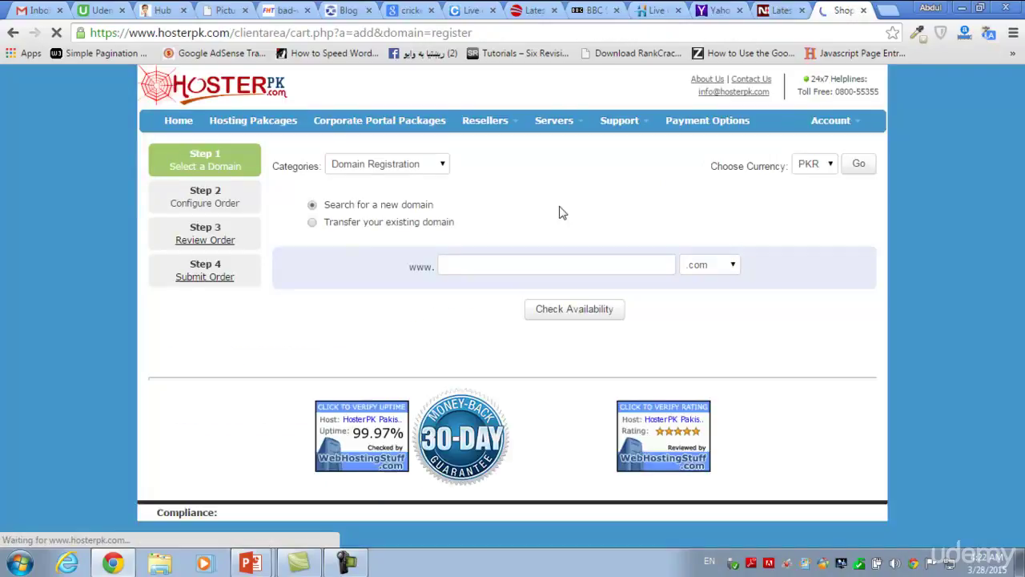
Step: Enter "fasionvilla" as the new domain name to search for on HosterPK
click(533, 267)
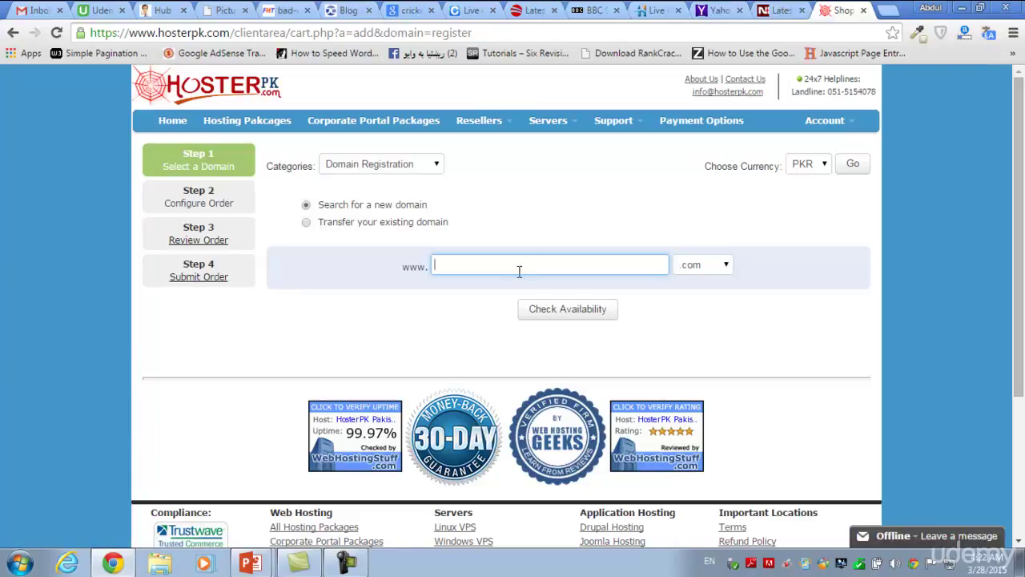
text(fasion)
text(vella)
key(BackSpace)
key(BackSpace)
key(BackSpace)
key(BackSpace)
key(BackSpace)
text(illa)
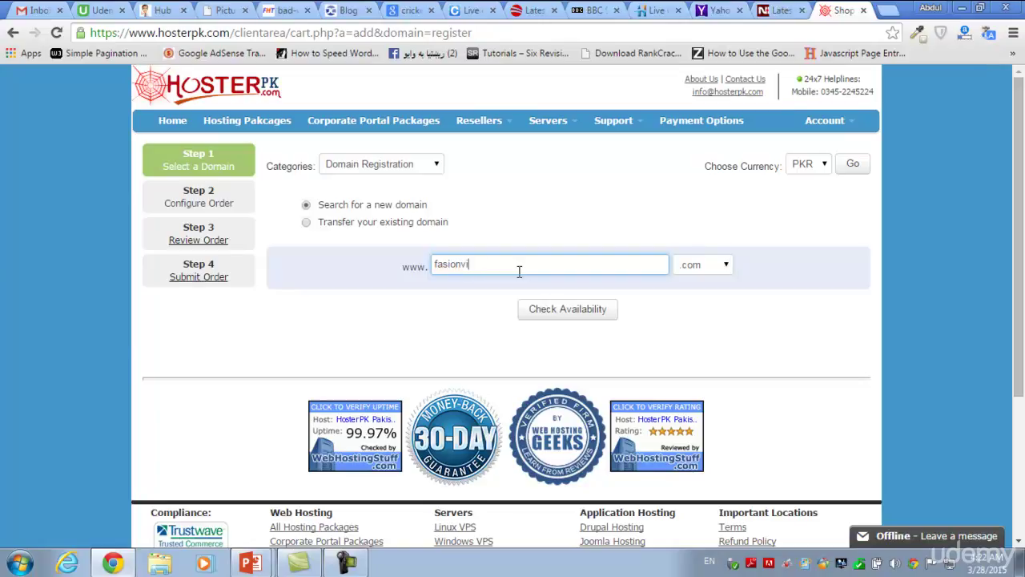
Step: Change the domain name to "fashionvenue", with the spelling of "fashion" corrected
key(BackSpace)
key(BackSpace)
key(BackSpace)
key(BackSpace)
key(BackSpace)
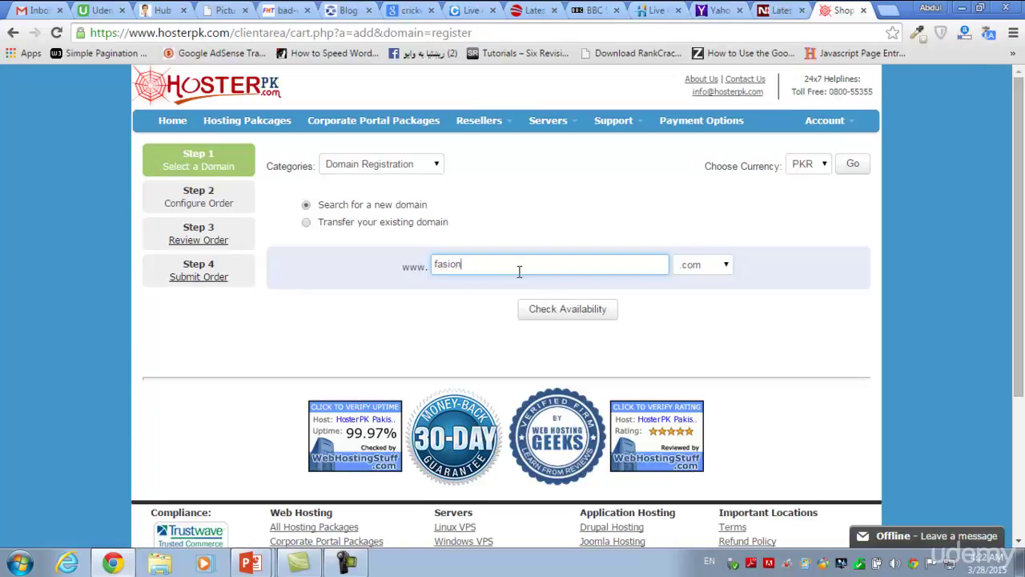
text(venue)
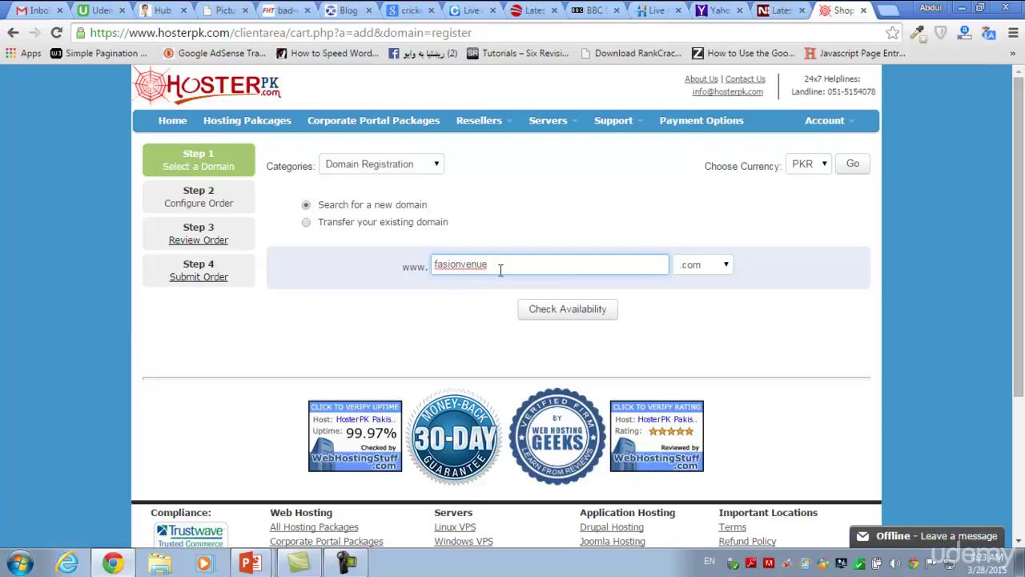
click(447, 265)
text(h)
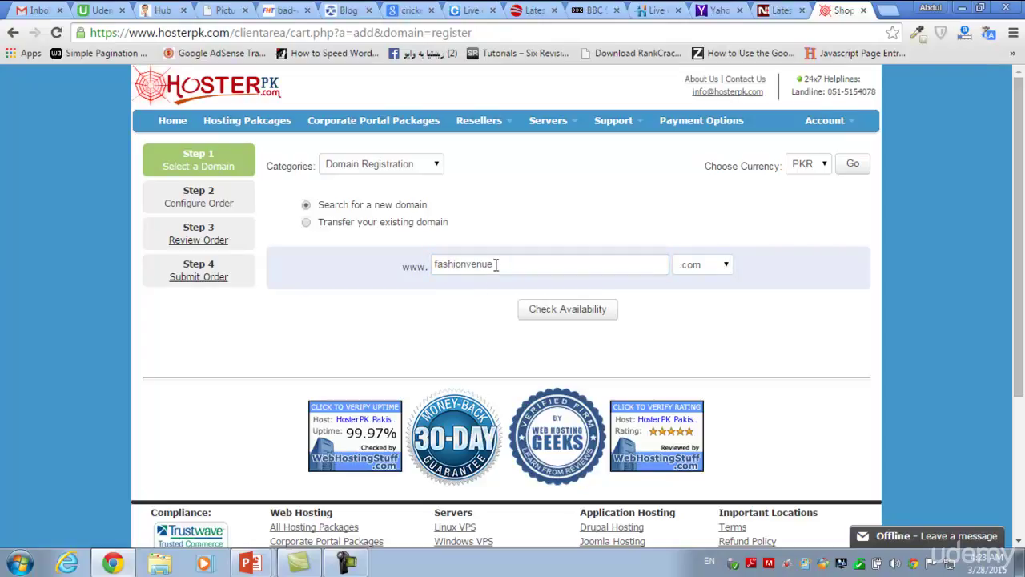
Step: Check the availability of fashionvenue.com and review the status and price of each listed extension
drag(495, 264, 438, 265)
click(456, 266)
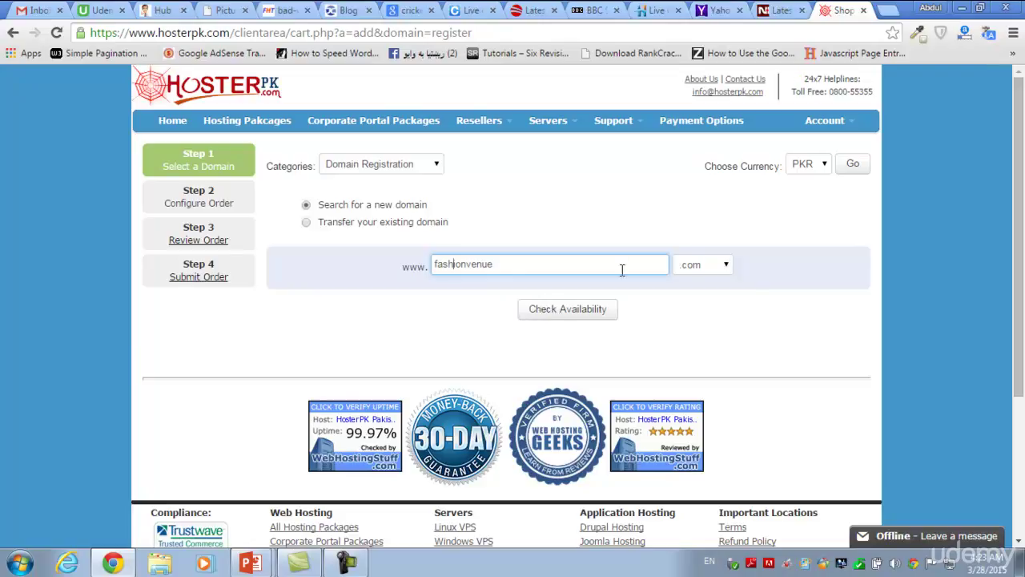
click(589, 314)
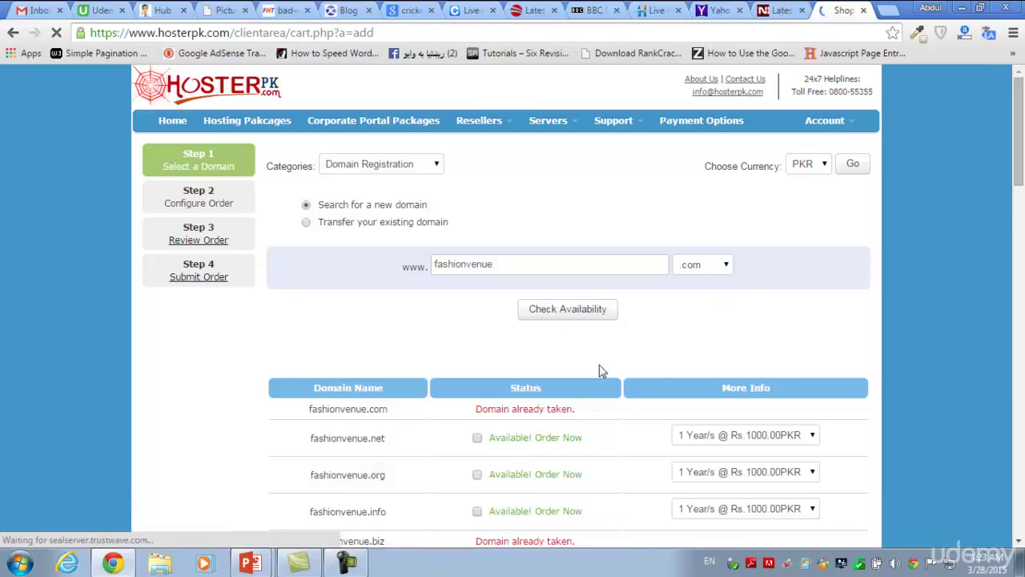
drag(1021, 178, 1021, 218)
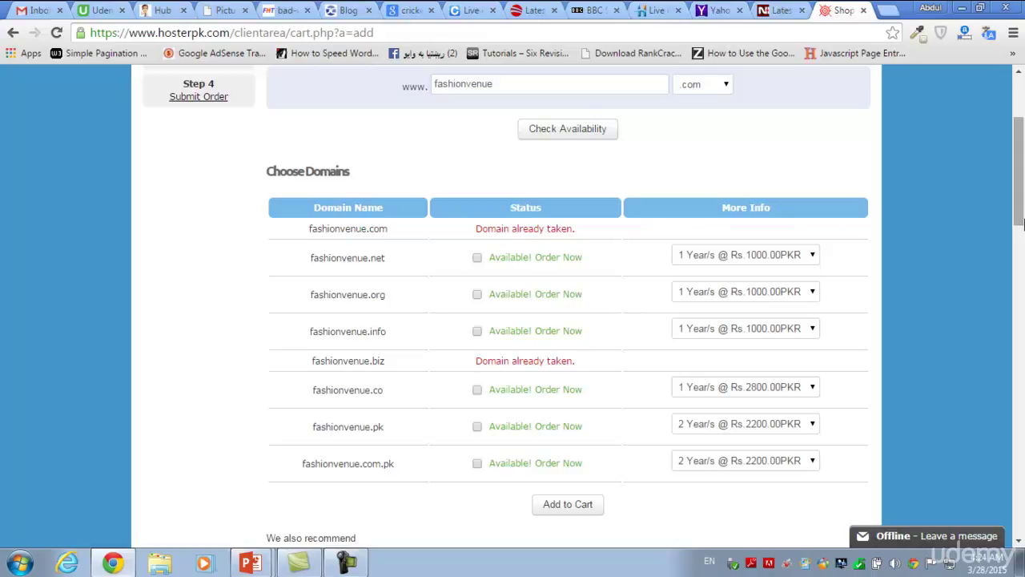
drag(1021, 210, 1020, 165)
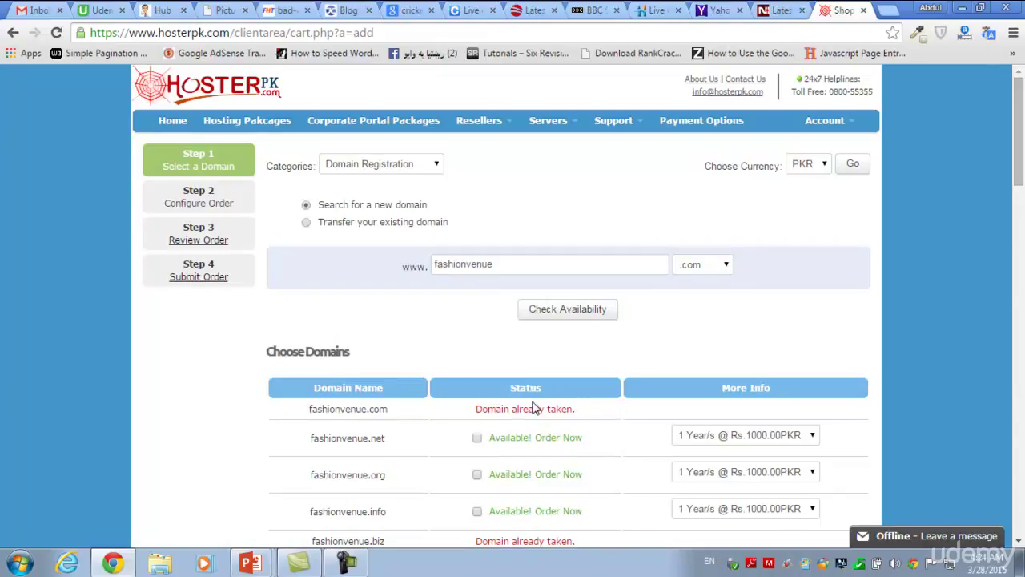
Step: Insert a hyphen between the two words so the domain name to search for reads "fashion-venue"
click(519, 264)
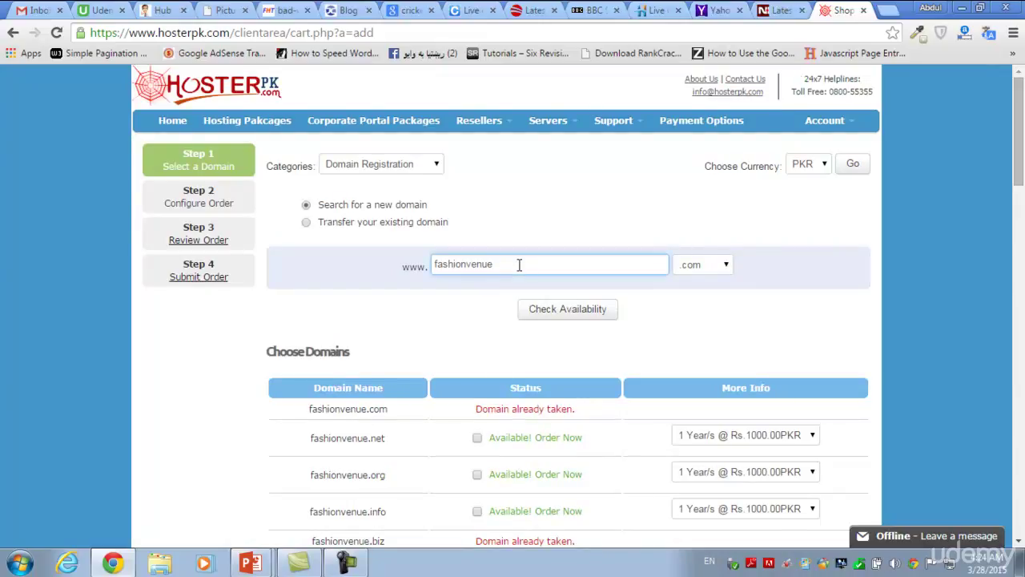
click(467, 266)
text(-)
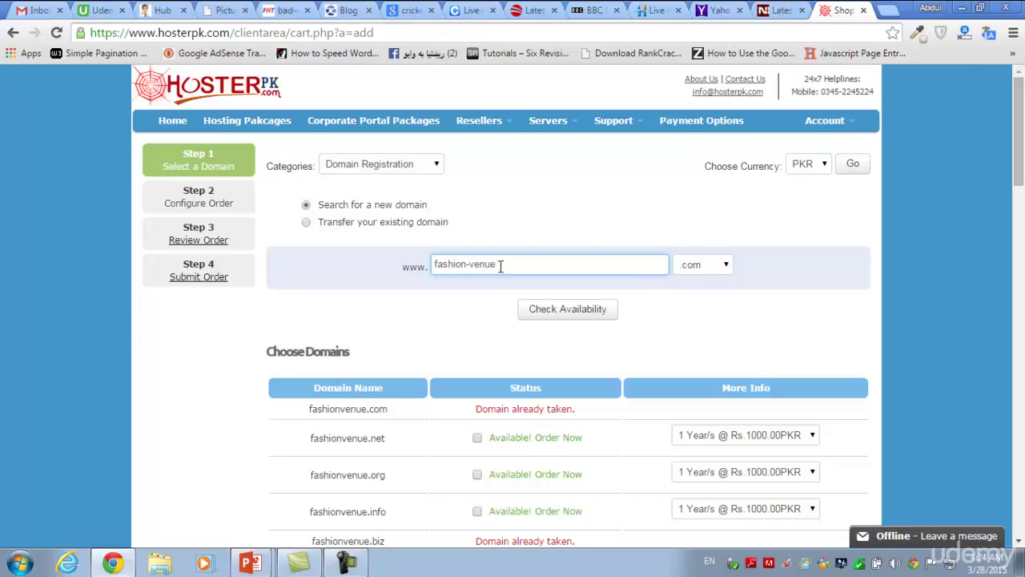
drag(501, 266, 432, 269)
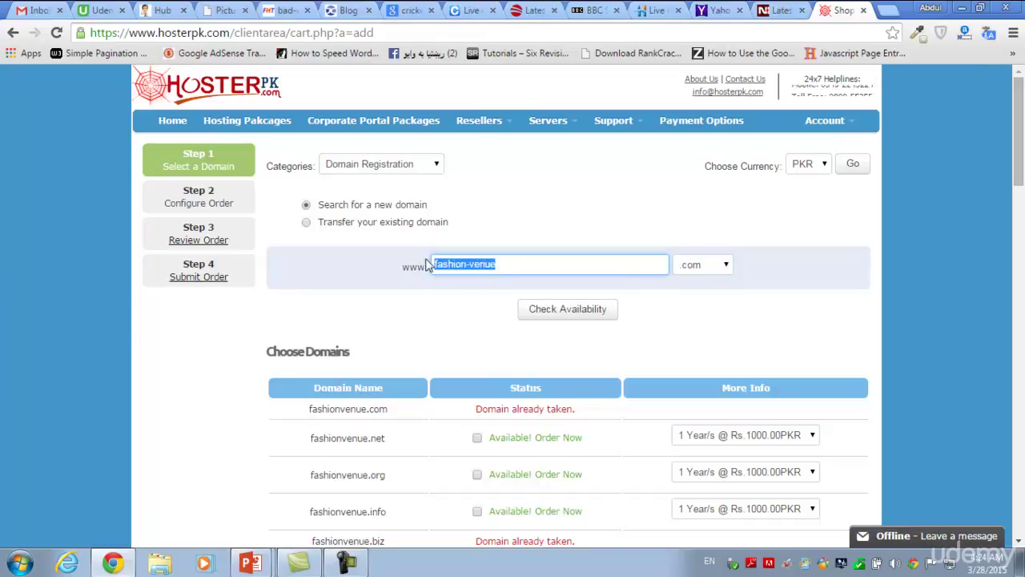
click(507, 265)
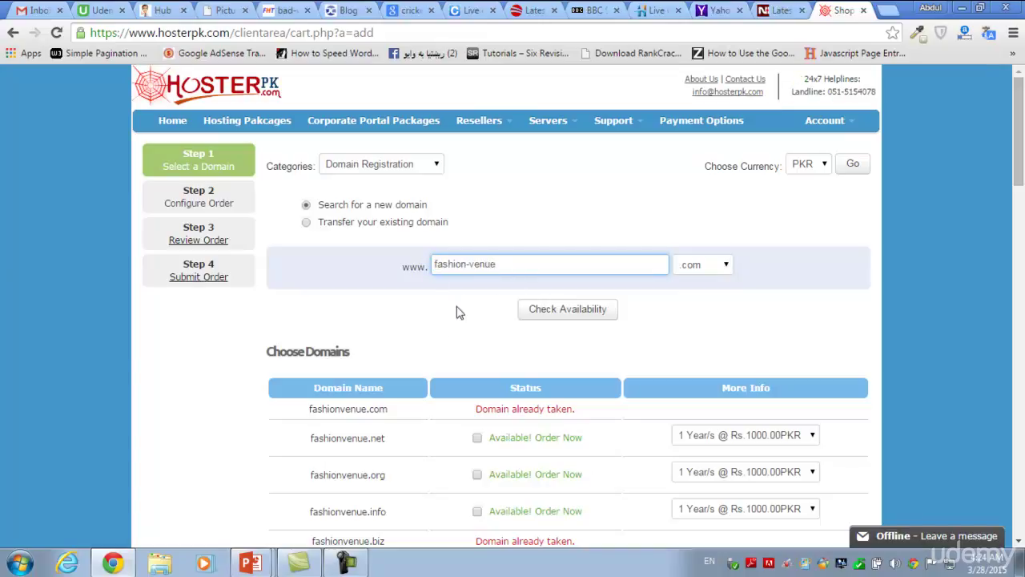
Step: Replace the domain name to search for with "onlinetuting"
triple_click(492, 266)
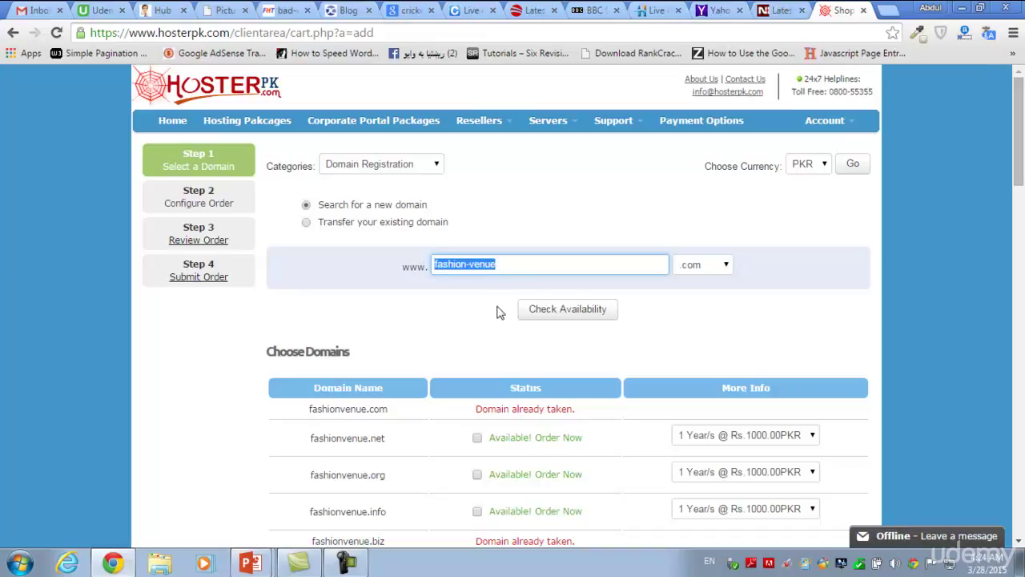
key(BackSpace)
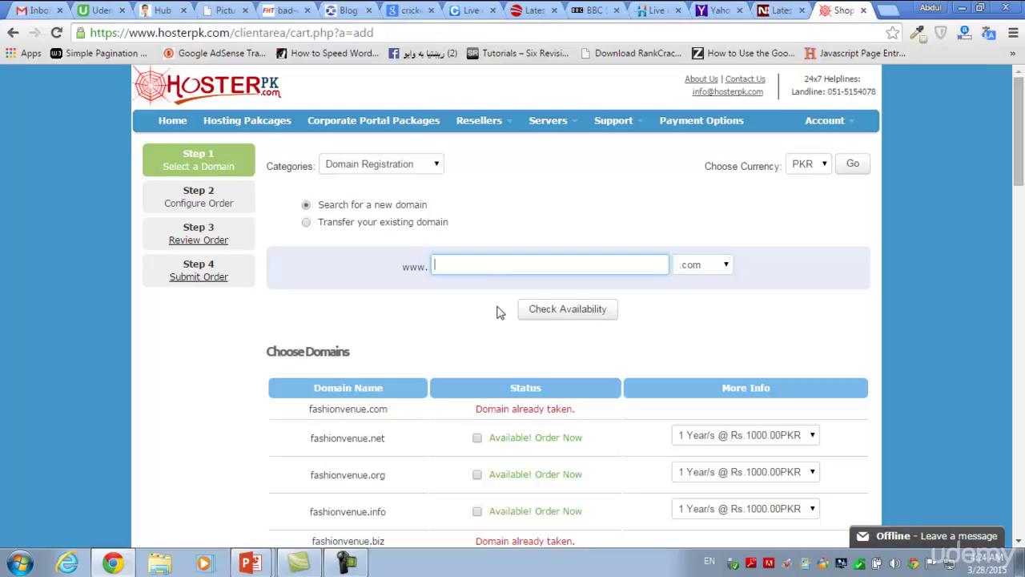
text(itech)
key(BackSpace)
key(BackSpace)
text(ac)
key(BackSpace)
key(BackSpace)
key(BackSpace)
key(BackSpace)
text(nlinetuting)
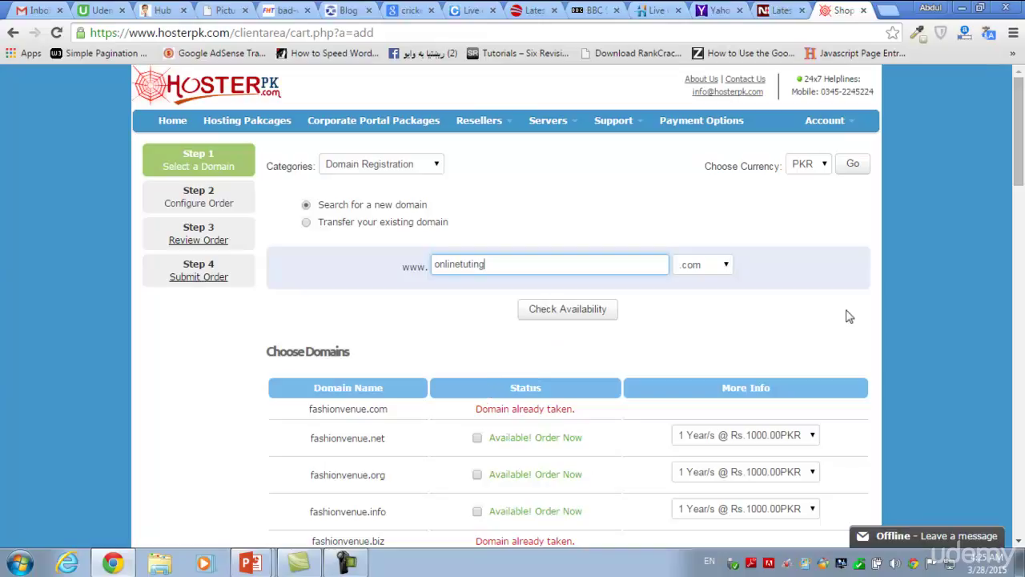
scroll(1021, 160, down, 1)
scroll(1021, 160, up, 1)
Step: Examine the johnchow.com blog and the domain in its address, and open the onlinetuting.com site for comparison
click(351, 10)
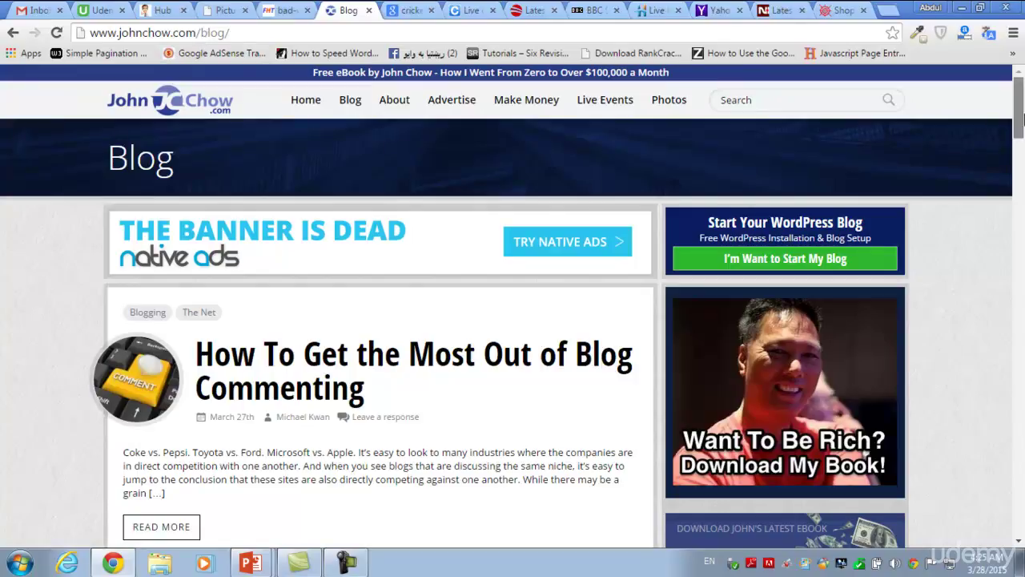
drag(1019, 118, 1018, 129)
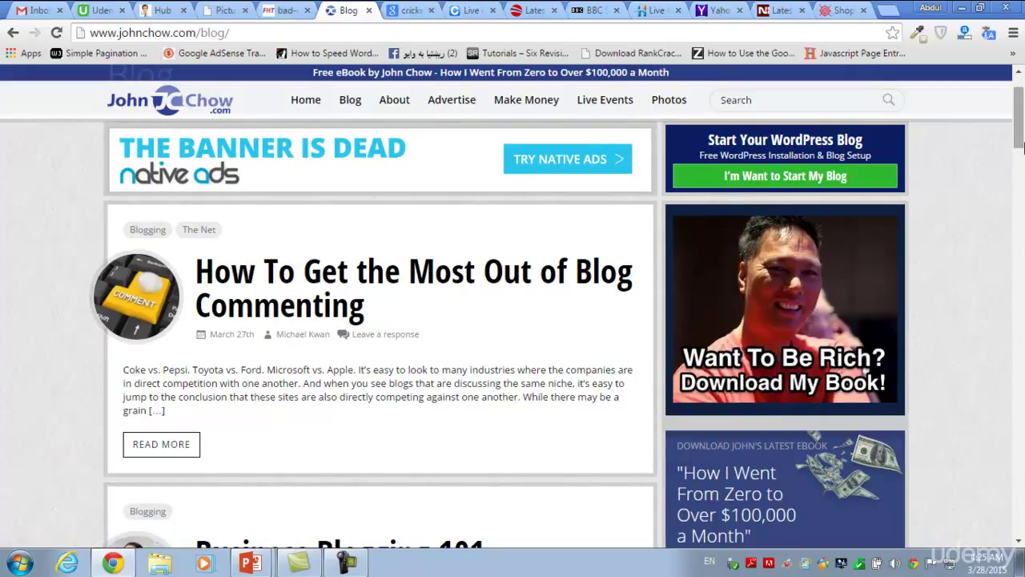
drag(1019, 147, 1022, 105)
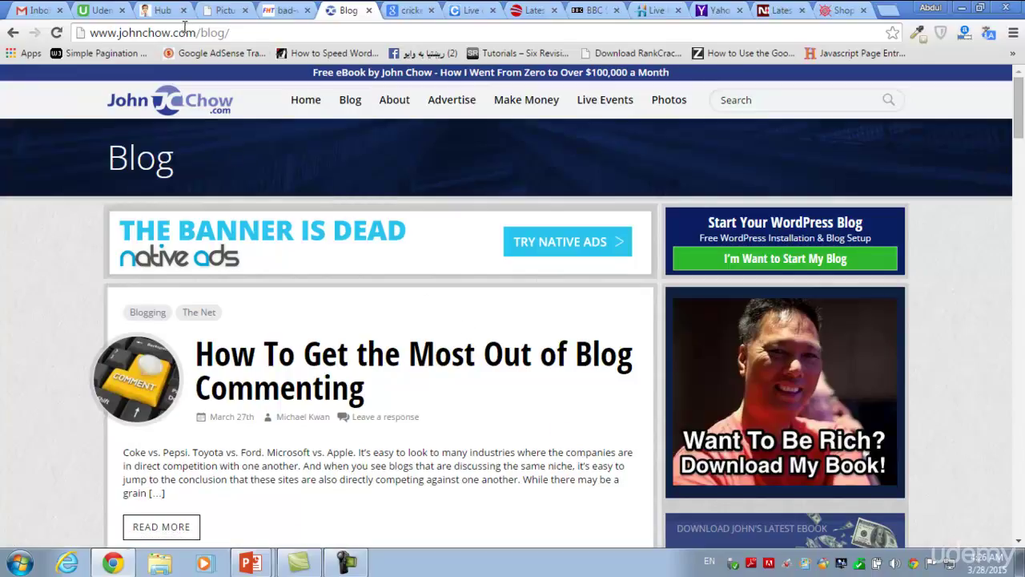
drag(198, 33, 90, 36)
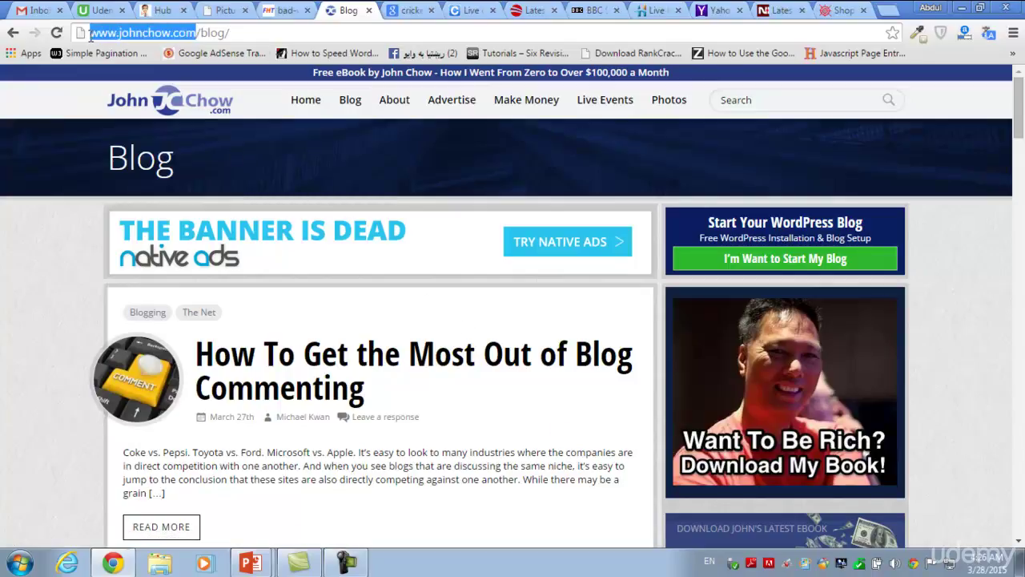
click(63, 272)
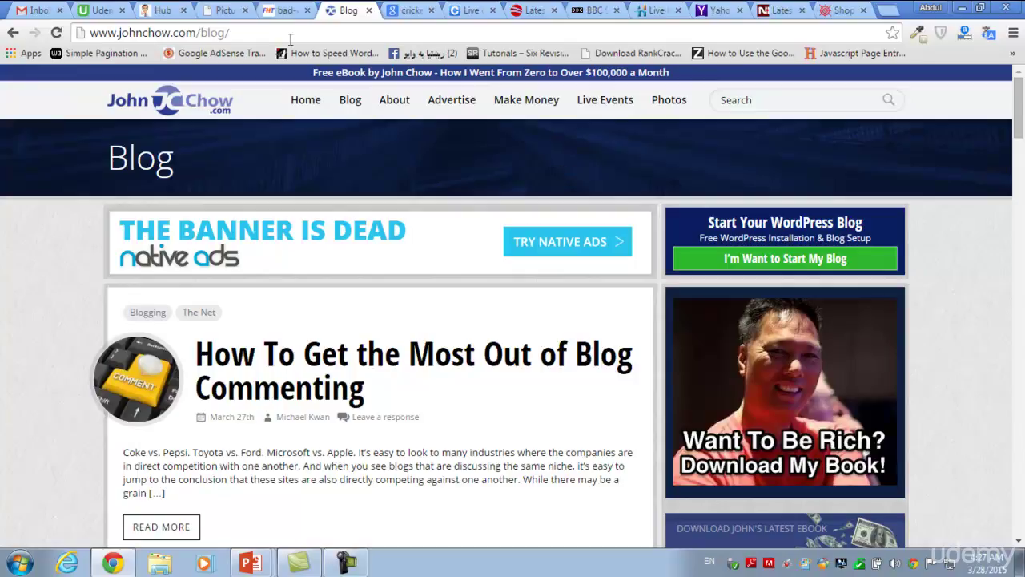
click(172, 10)
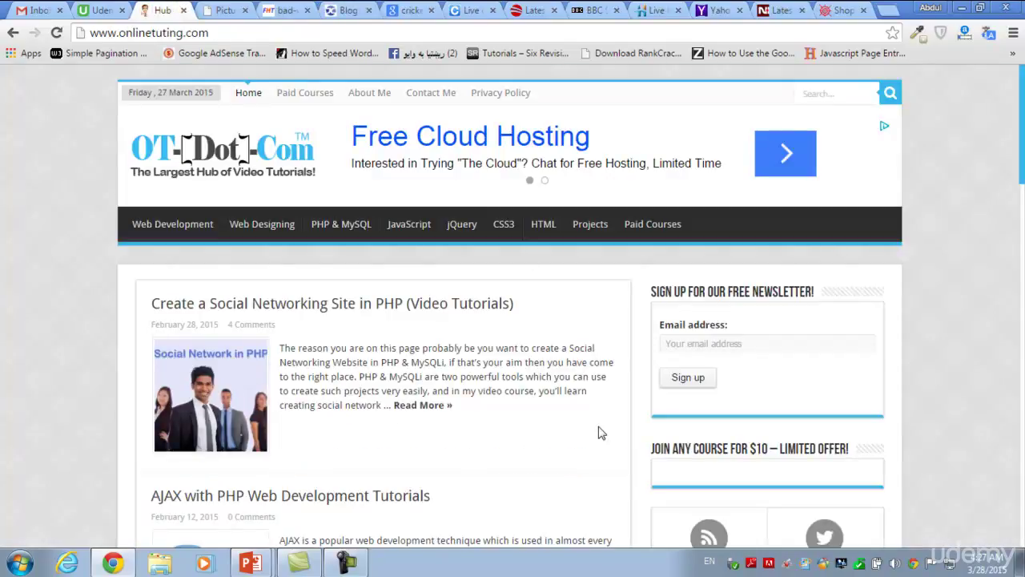